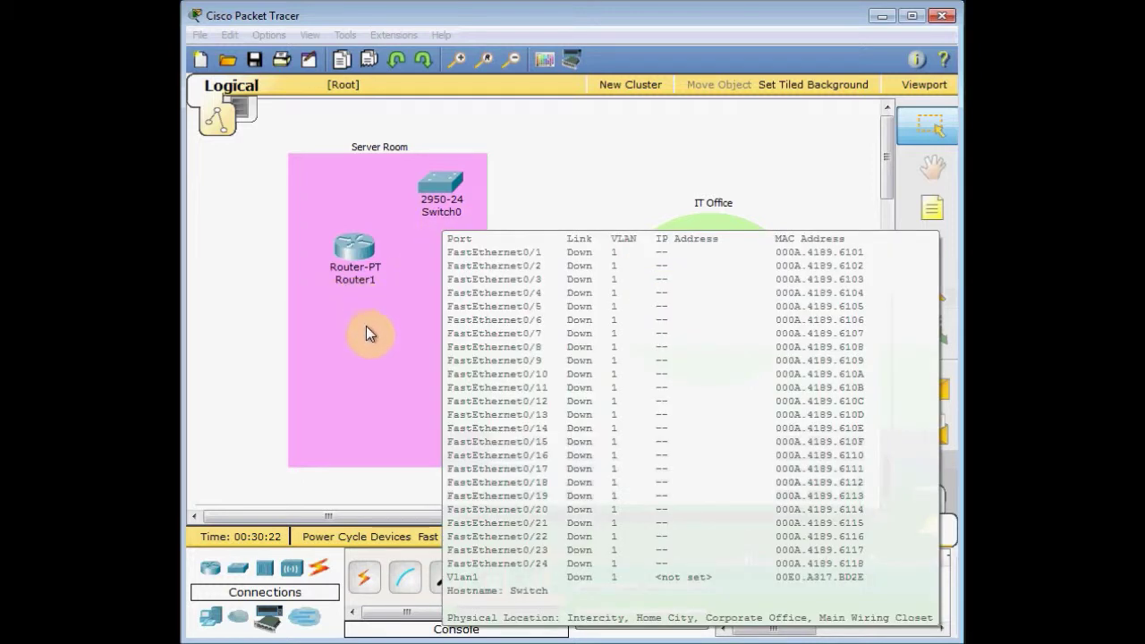
Step: Place a Laptop-PT (Laptop3) in the Server Room
{"action": "left_click", "coordinate": [218, 626]}
{"action": "left_click", "coordinate": [404, 577]}
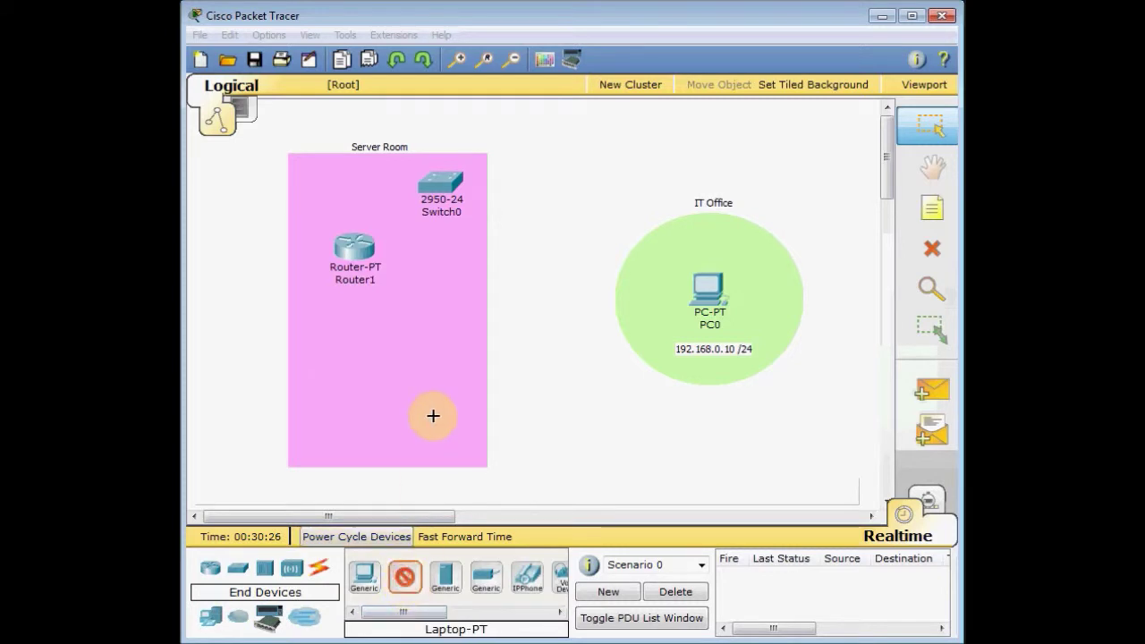
{"action": "left_click", "coordinate": [423, 377]}
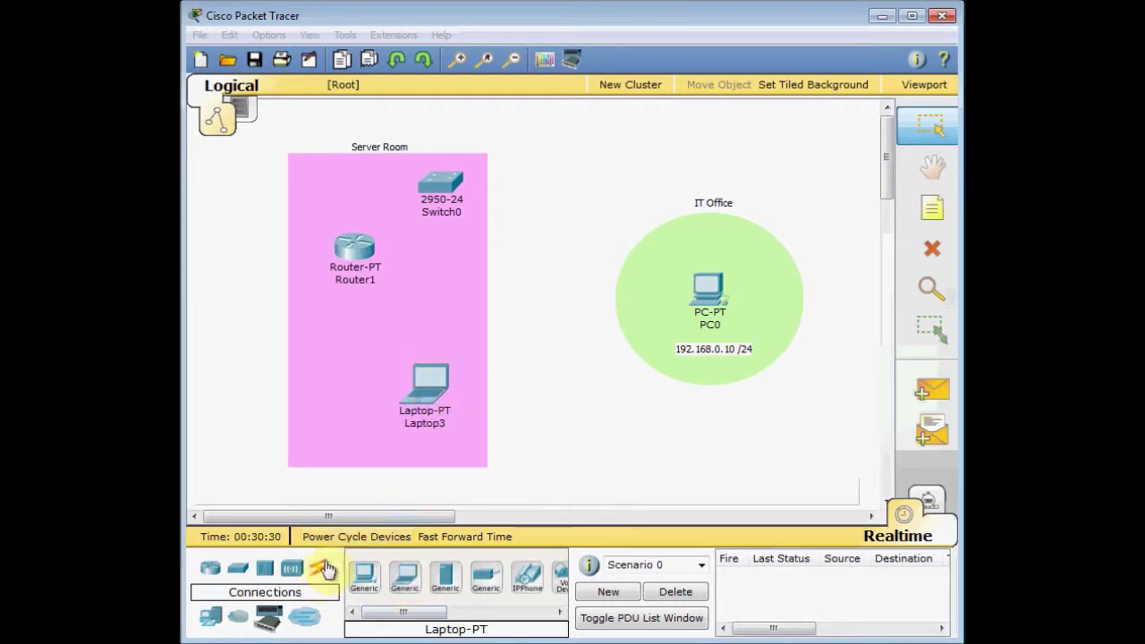
Step: Connect Laptop3's RS 232 port to Router1's Console port with a console cable
{"action": "left_click", "coordinate": [320, 569]}
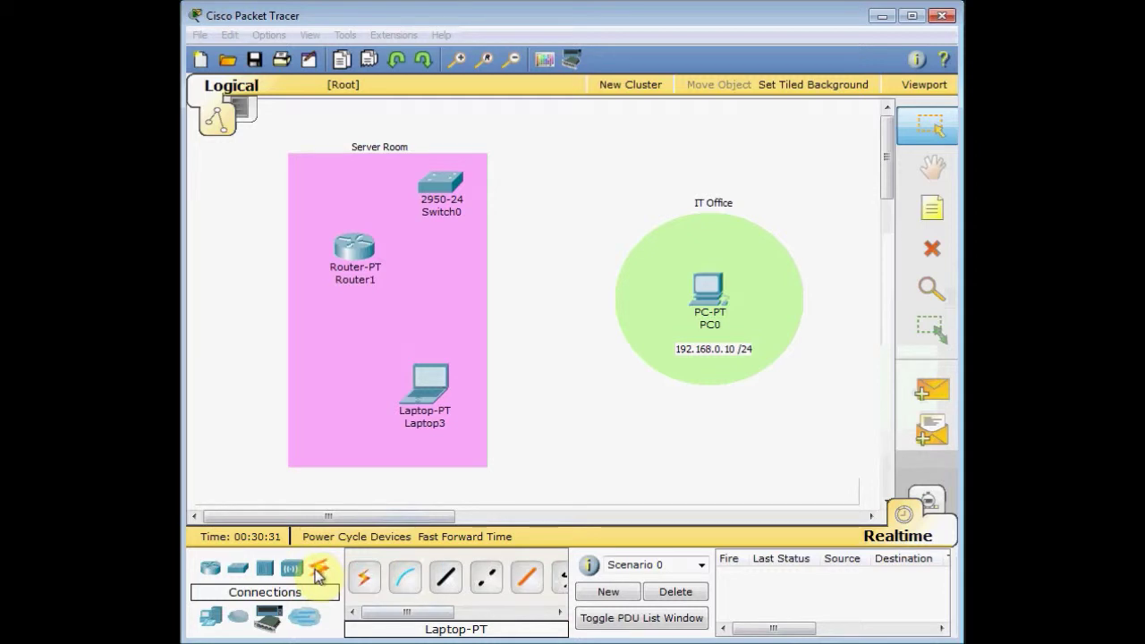
{"action": "left_click", "coordinate": [404, 577]}
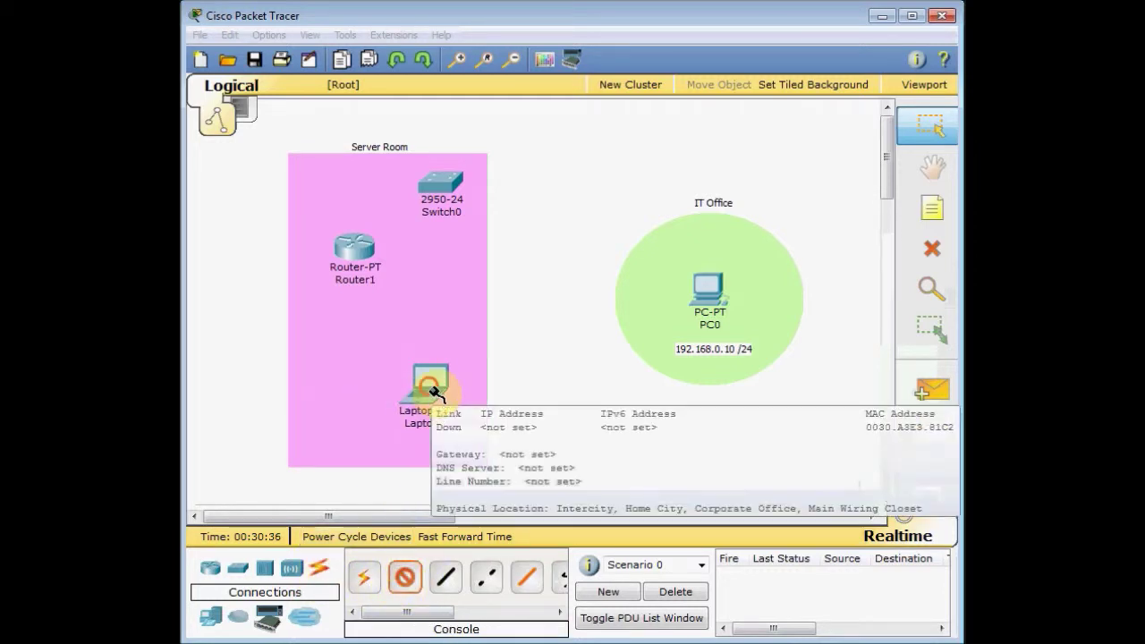
{"action": "left_click", "coordinate": [428, 383]}
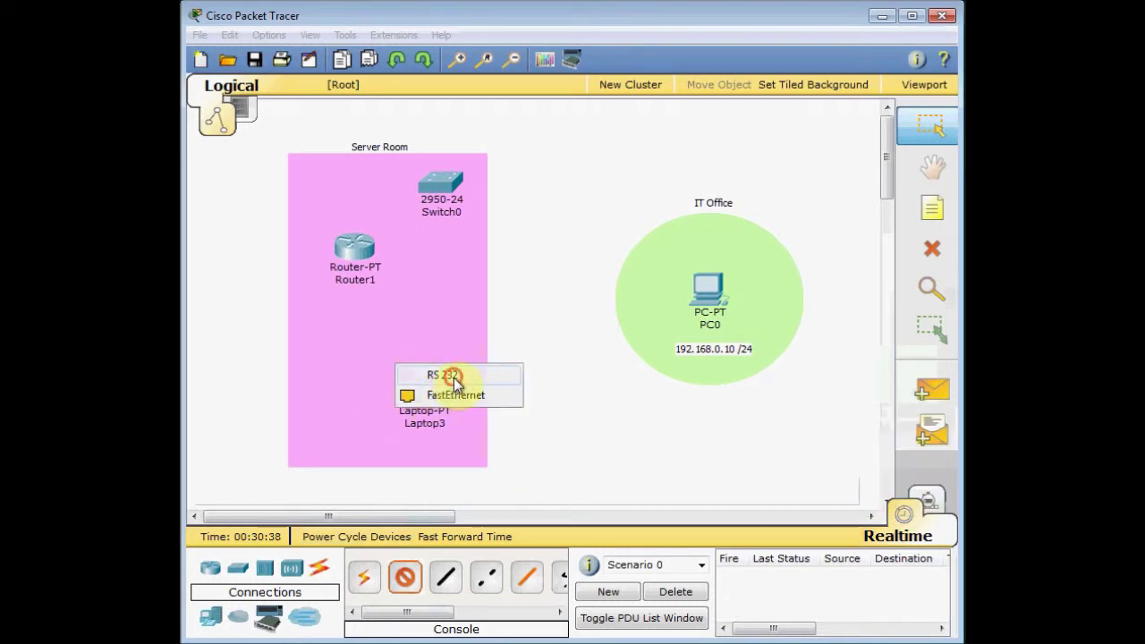
{"action": "left_click", "coordinate": [442, 374]}
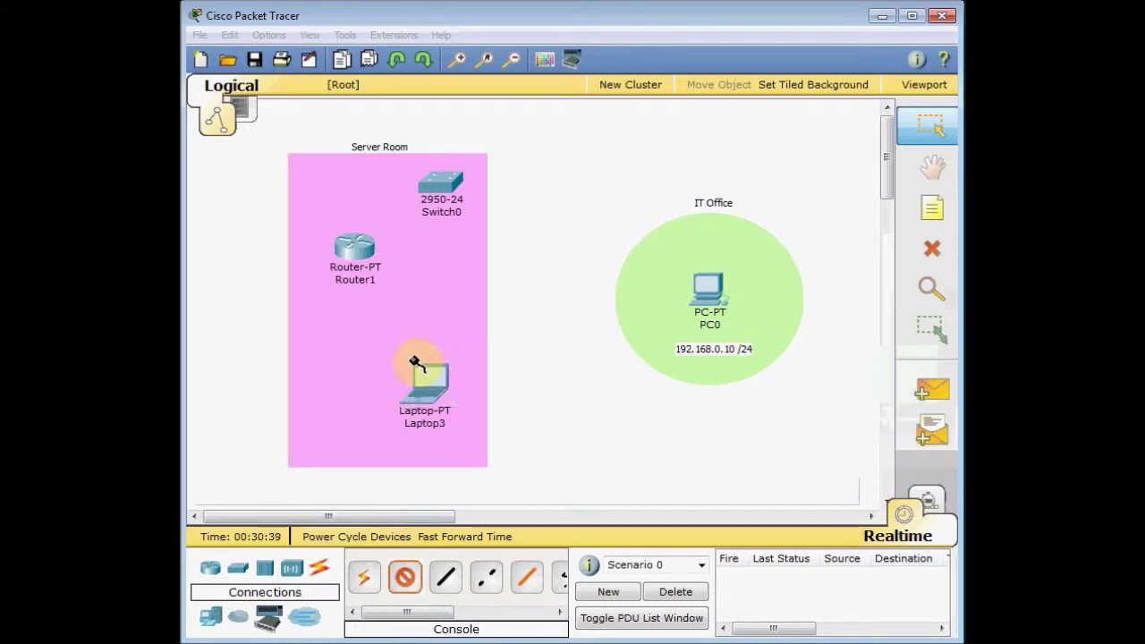
{"action": "left_click", "coordinate": [355, 252]}
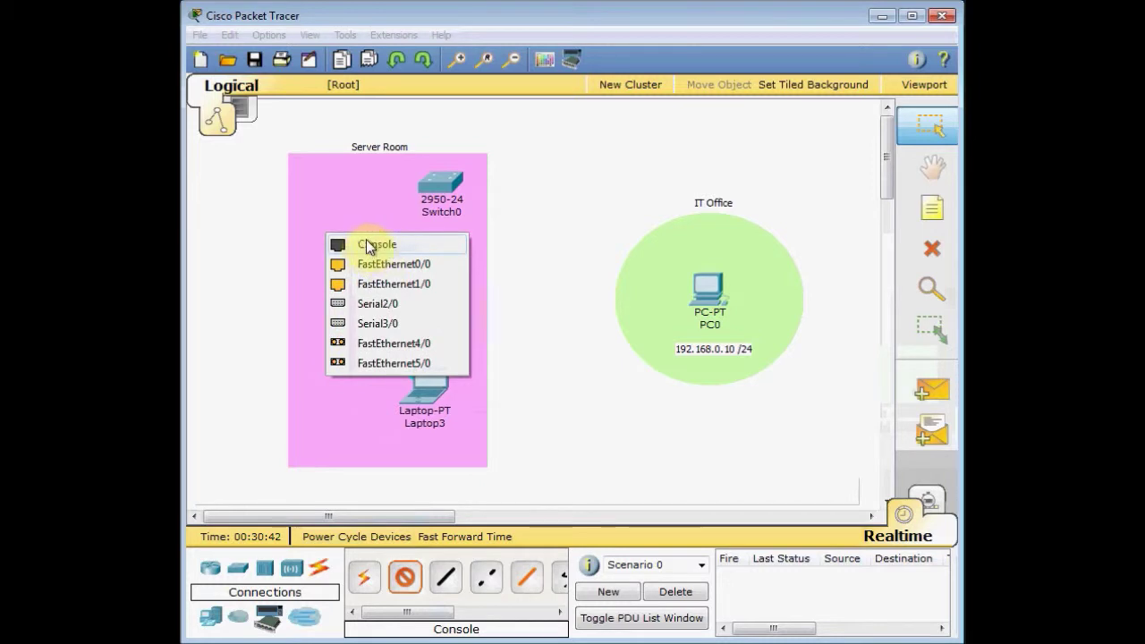
{"action": "left_click", "coordinate": [385, 244]}
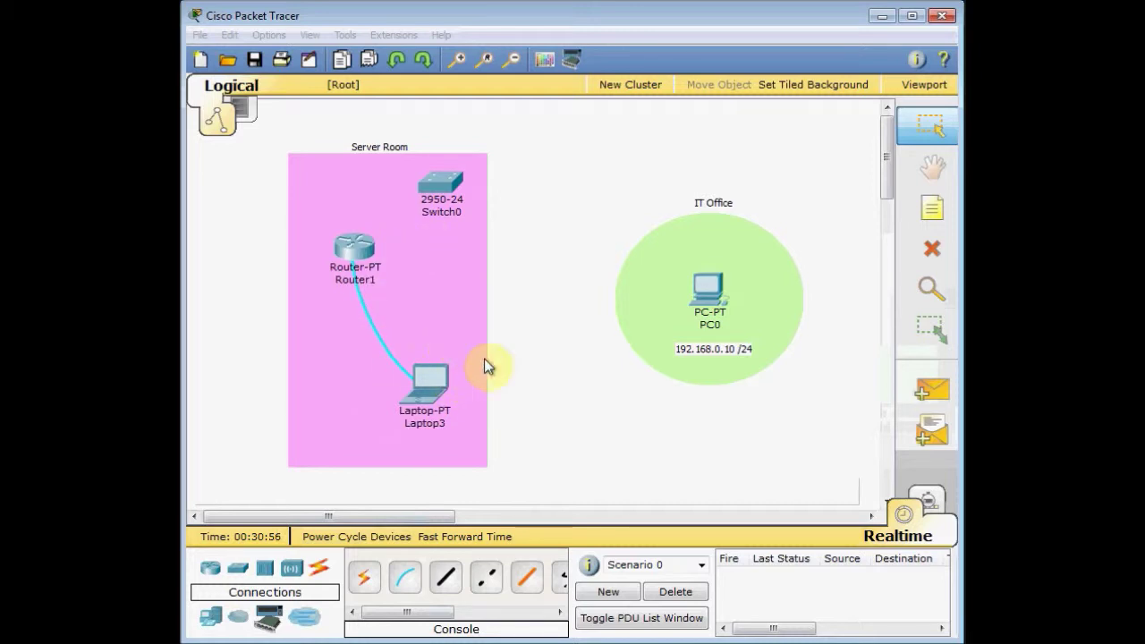
Step: Start Laptop3's Desktop Terminal with default port settings, showing Router1's boot output
{"action": "left_click", "coordinate": [430, 396]}
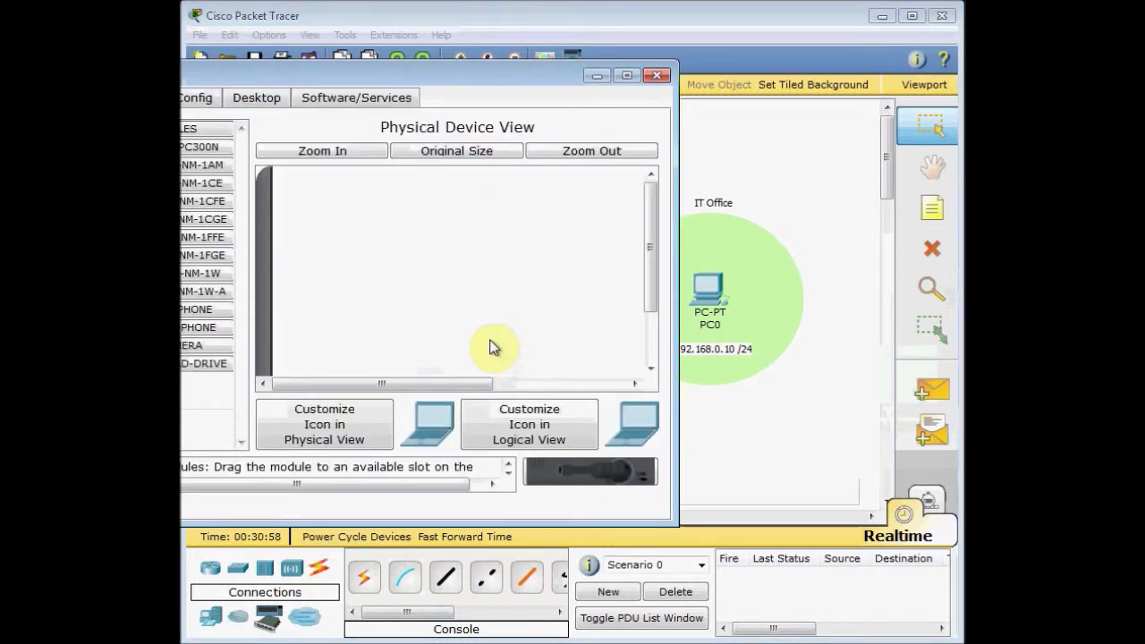
{"action": "left_click_drag", "start_coordinate": [383, 73], "coordinate": [532, 81]}
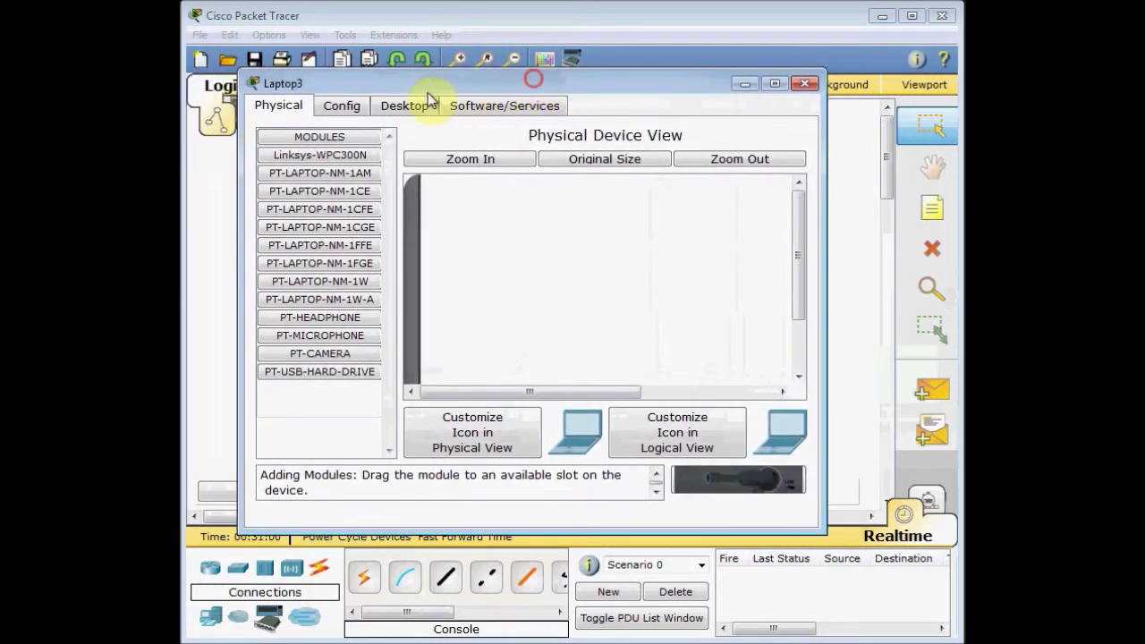
{"action": "left_click", "coordinate": [405, 107]}
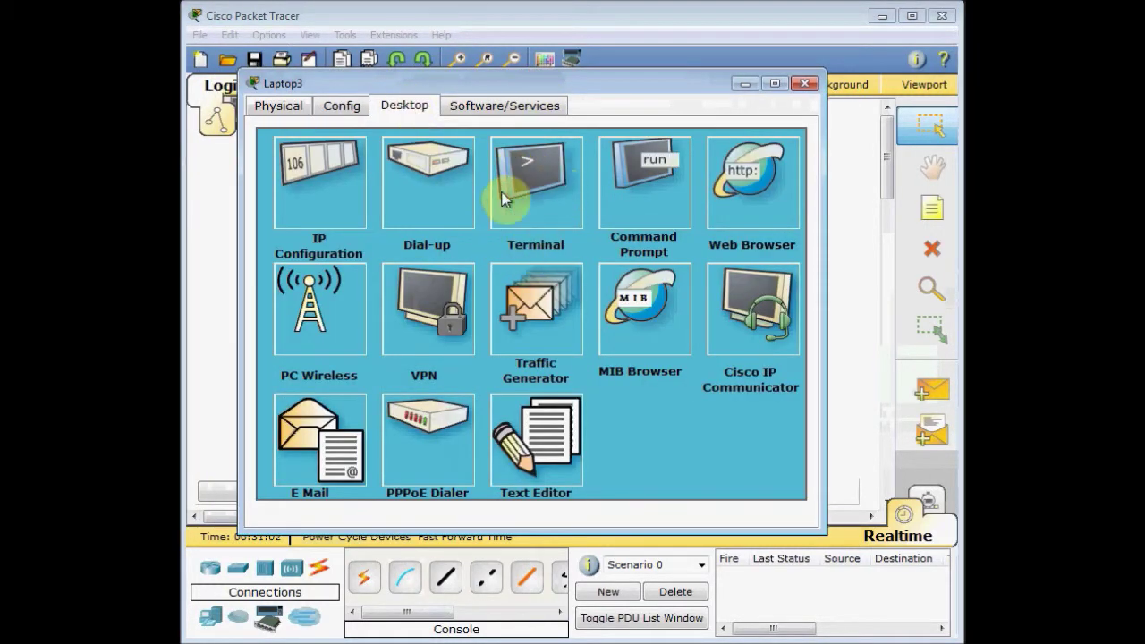
{"action": "left_click", "coordinate": [538, 174]}
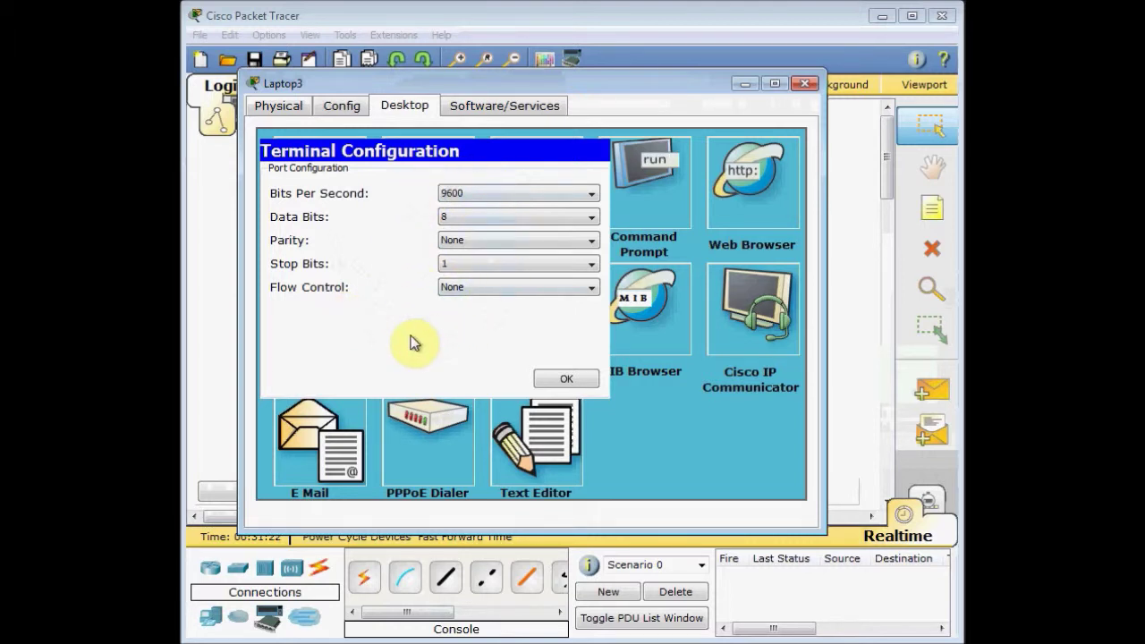
{"action": "left_click", "coordinate": [557, 379]}
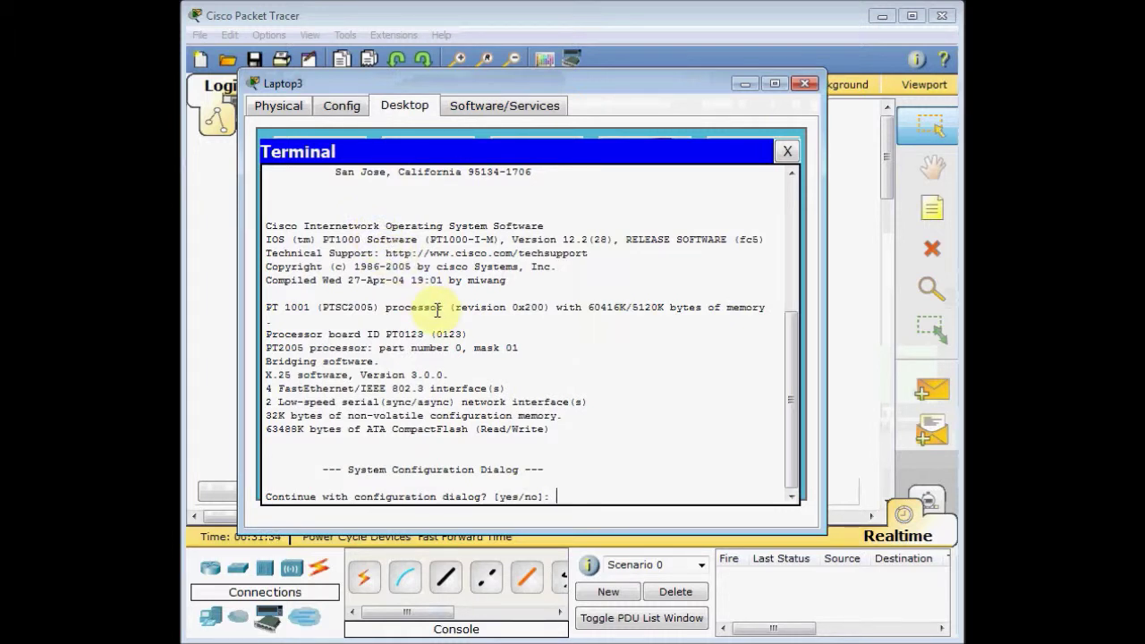
{"action": "type", "text": "n"}
Step: Decline the setup dialog and enter global configuration mode with en and conf t
{"action": "key", "text": "Return"}
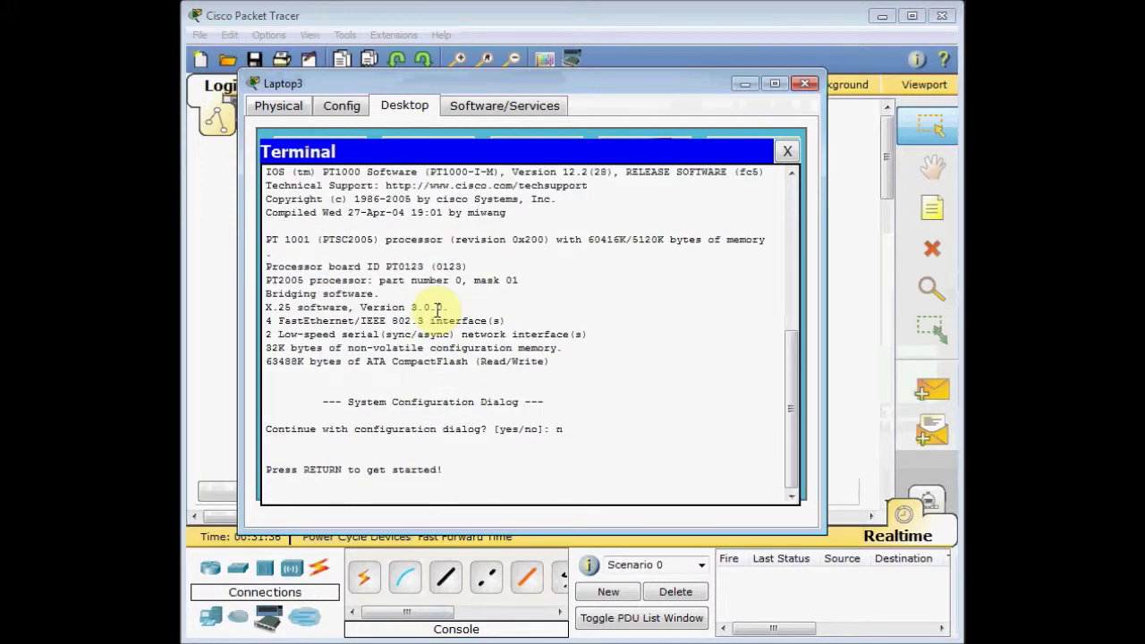
{"action": "key", "text": "Return"}
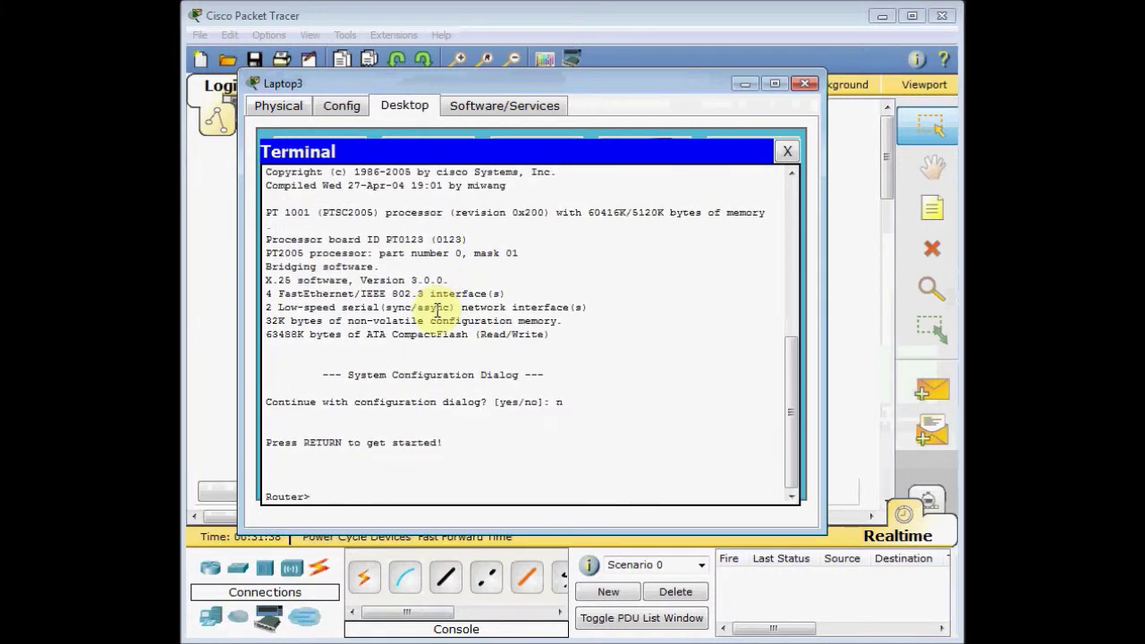
{"action": "type", "text": "en"}
{"action": "key", "text": "Return"}
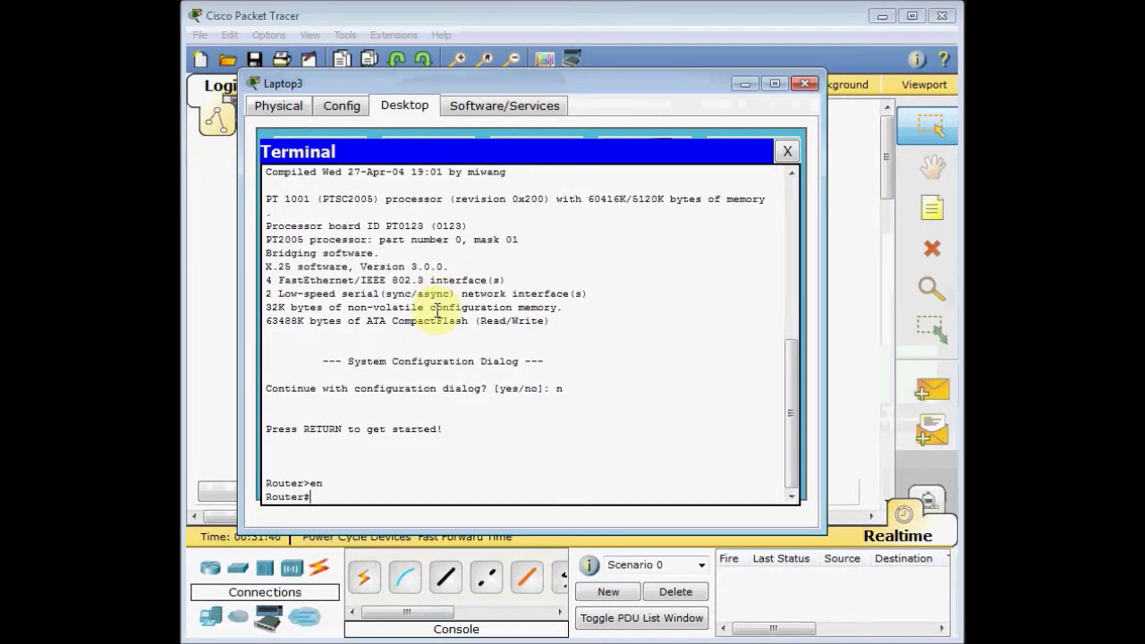
{"action": "type", "text": "con"}
{"action": "type", "text": "f t"}
{"action": "key", "text": "Return"}
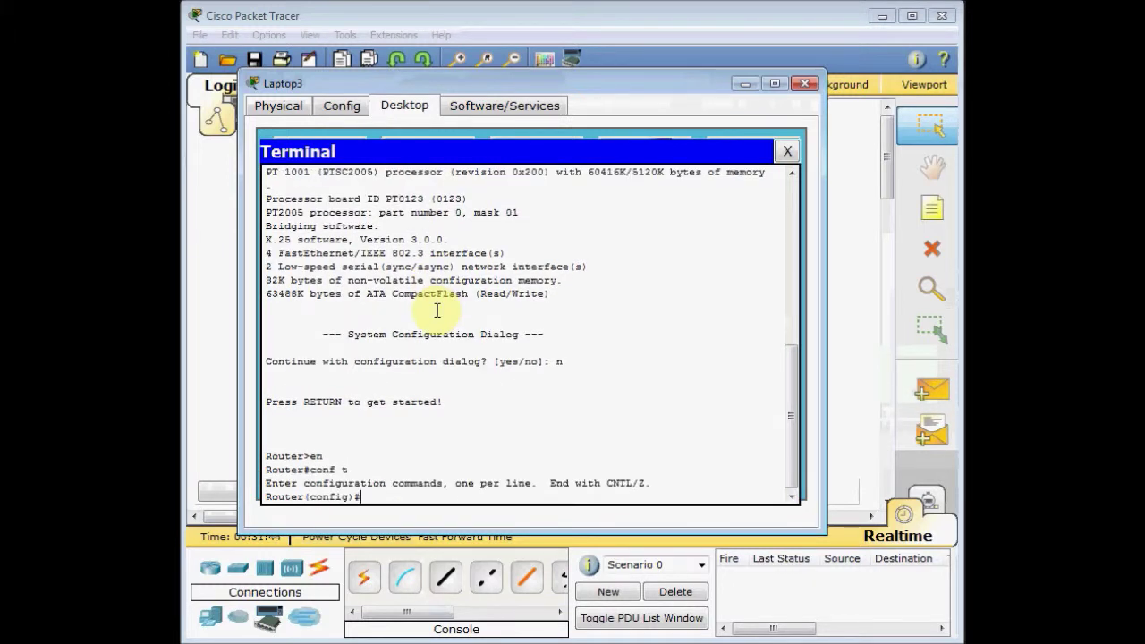
Step: Set the router hostname to Router01 and close the terminal
{"action": "type", "text": "hostn"}
{"action": "key", "text": "Tab"}
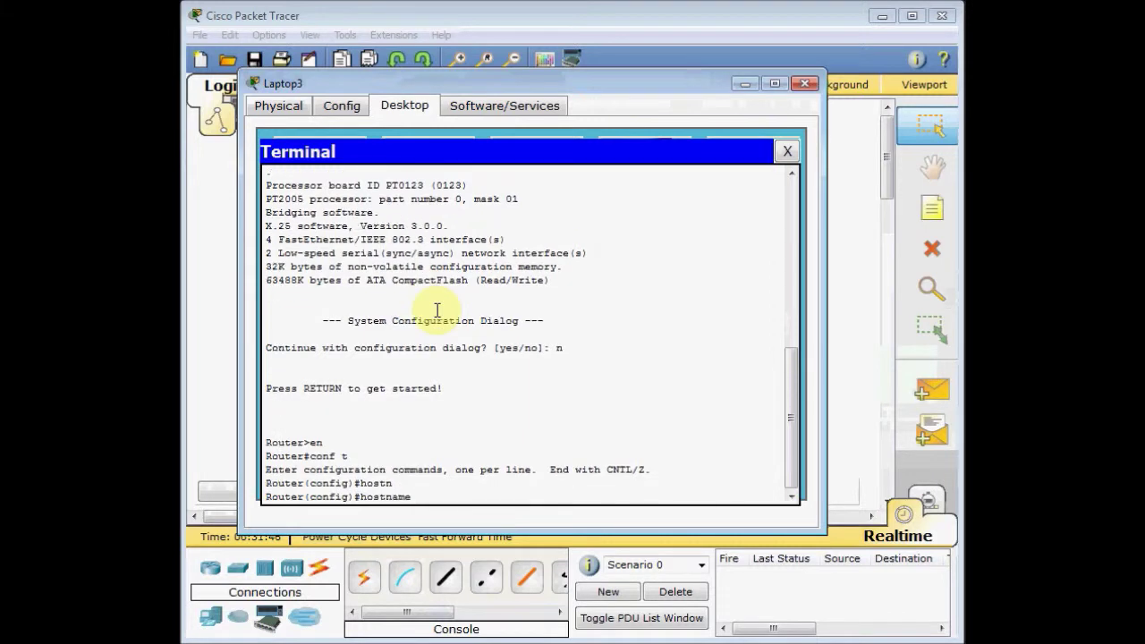
{"action": "type", "text": "Router"}
{"action": "type", "text": "01"}
{"action": "key", "text": "Return"}
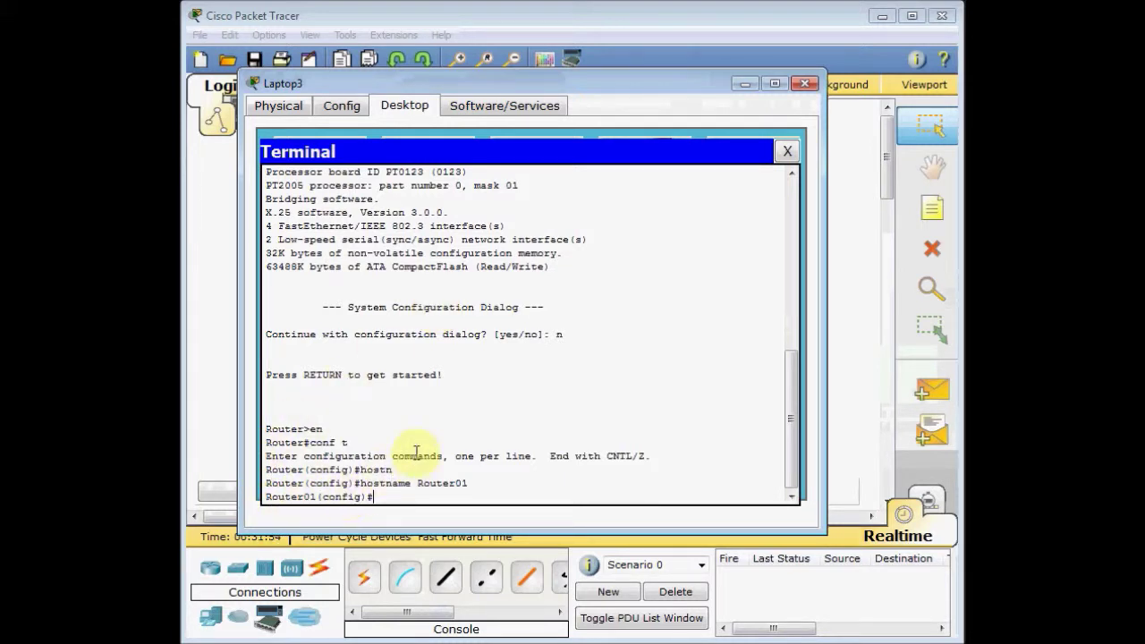
{"action": "left_click", "coordinate": [784, 152]}
Step: Connect PC0's FastEthernet port to Switch0 with a copper straight-through cable
{"action": "left_click", "coordinate": [803, 83]}
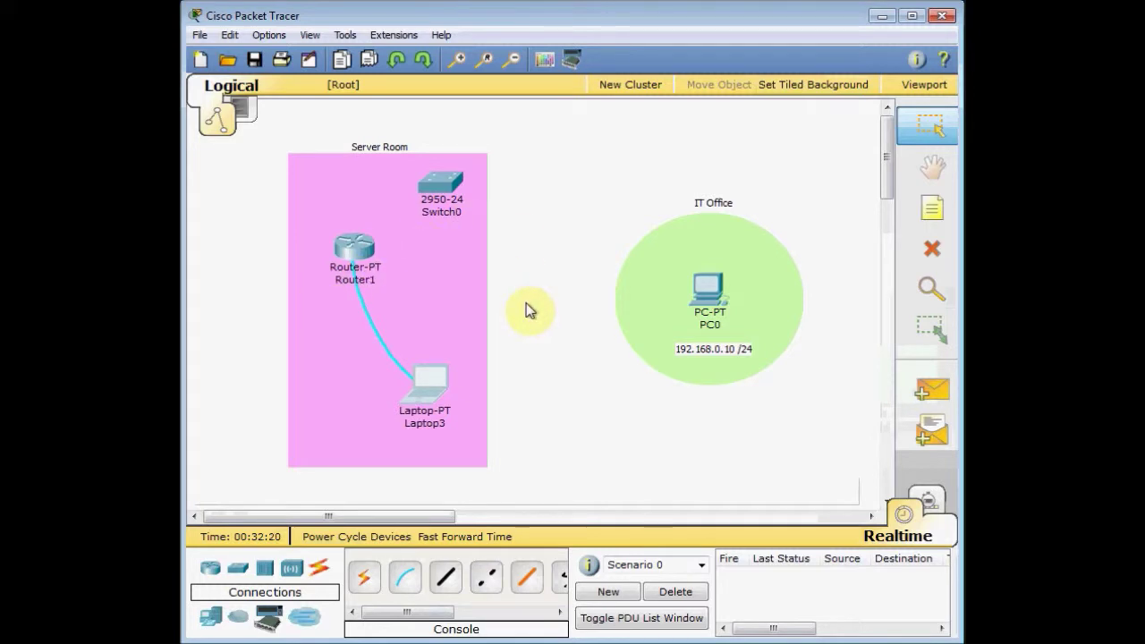
{"action": "left_click", "coordinate": [446, 581]}
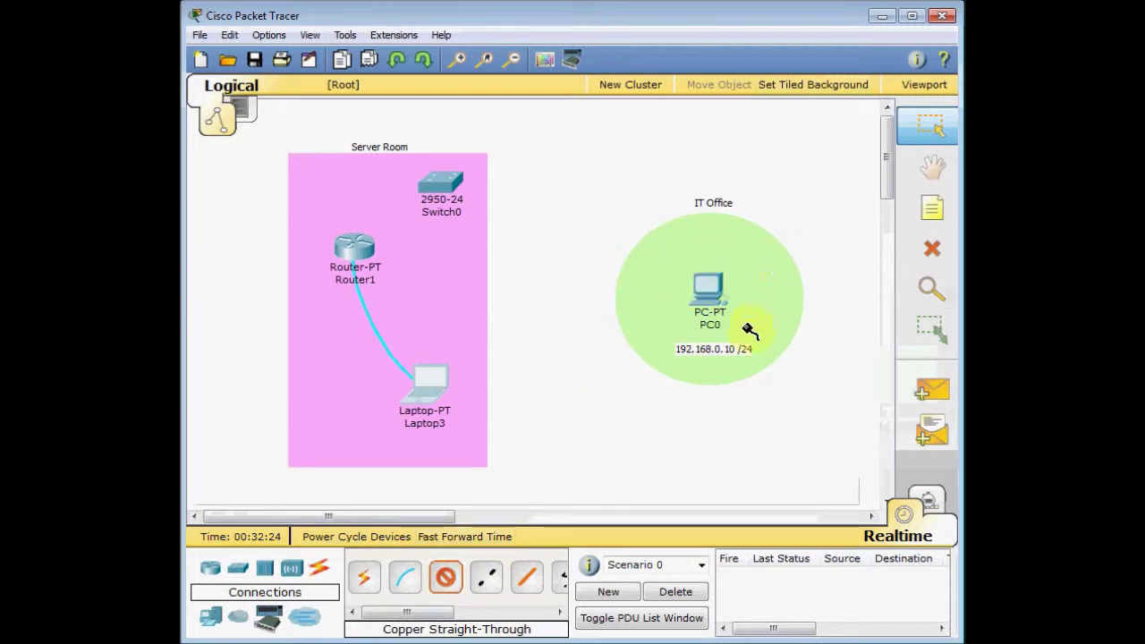
{"action": "left_click", "coordinate": [702, 288]}
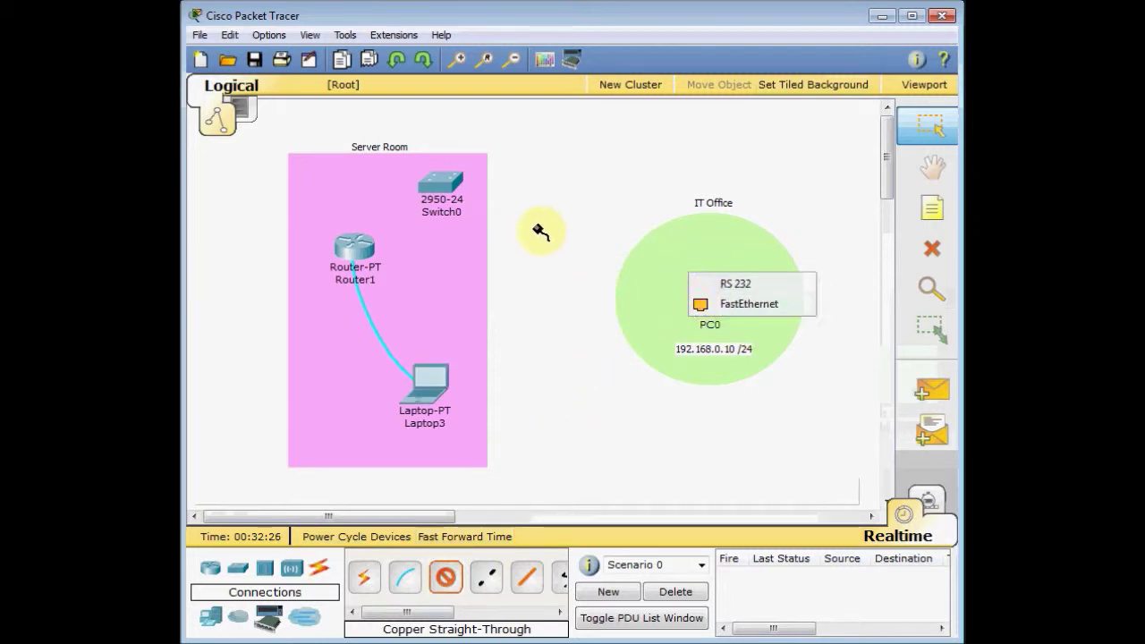
{"action": "left_click", "coordinate": [743, 305]}
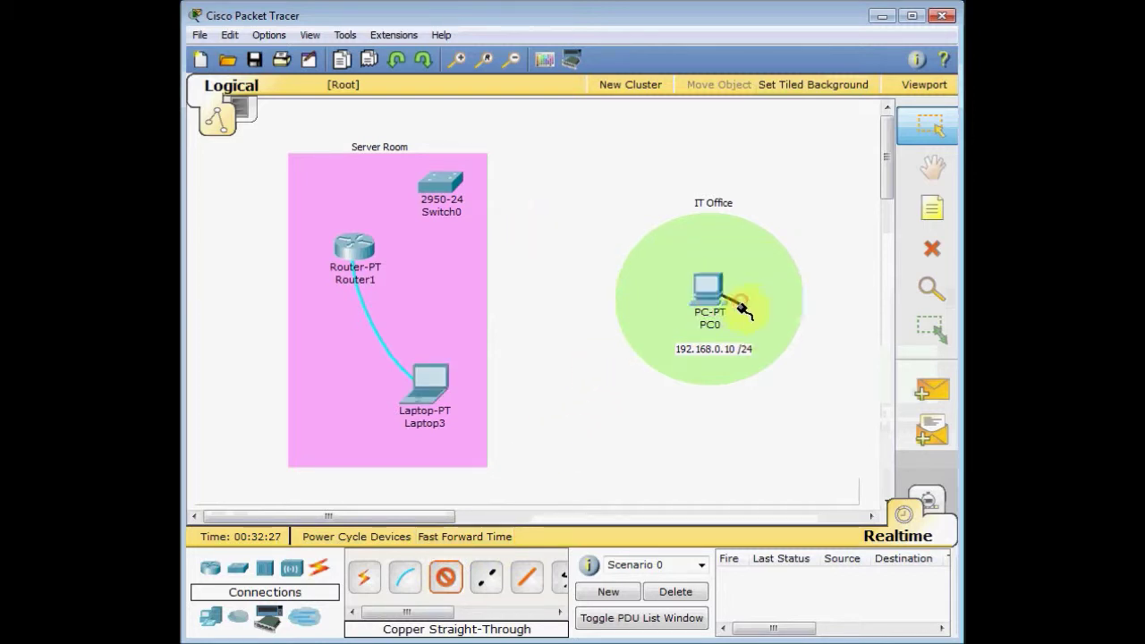
{"action": "left_click", "coordinate": [447, 186]}
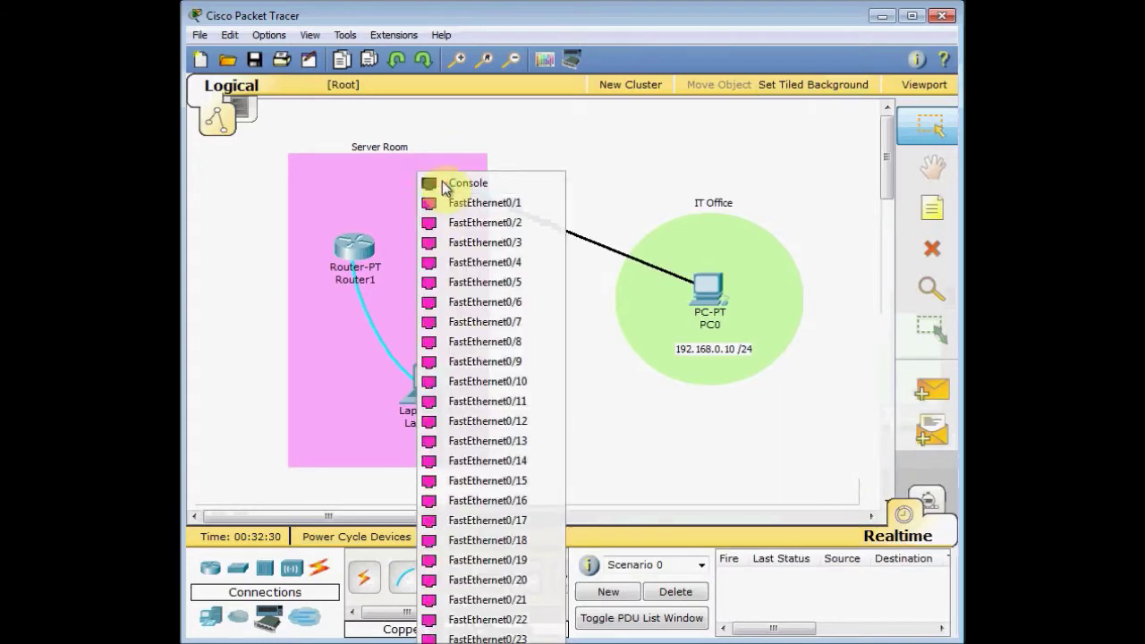
{"action": "left_click", "coordinate": [507, 381]}
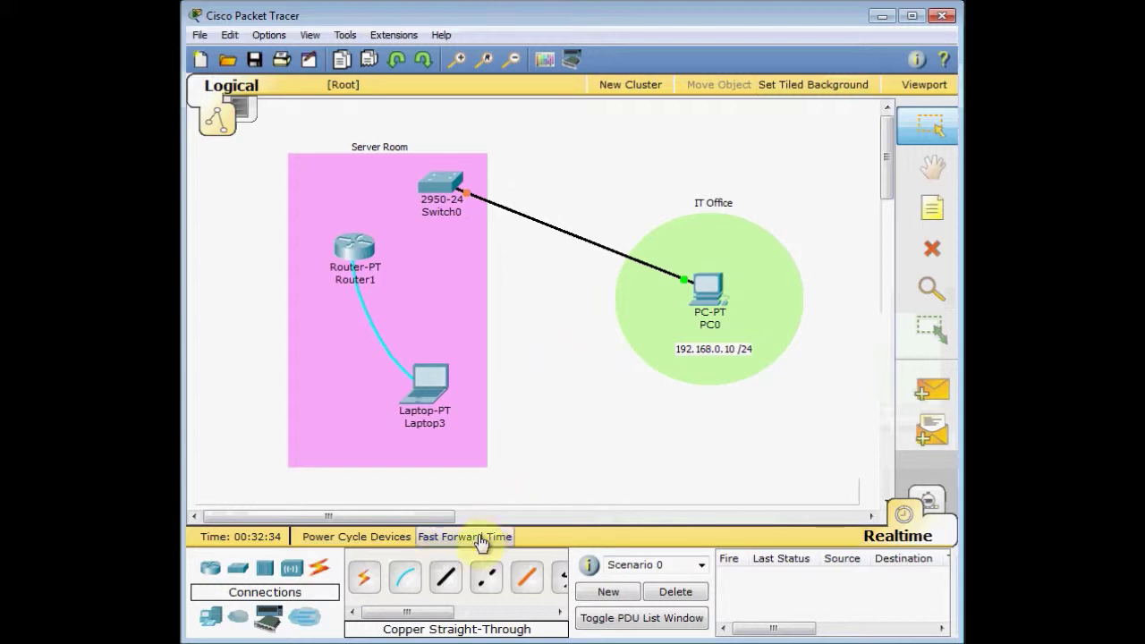
Step: Connect Router1's FastEthernet0/0 to Switch0's FastEthernet0/1 with a straight-through cable
{"action": "left_click", "coordinate": [452, 581]}
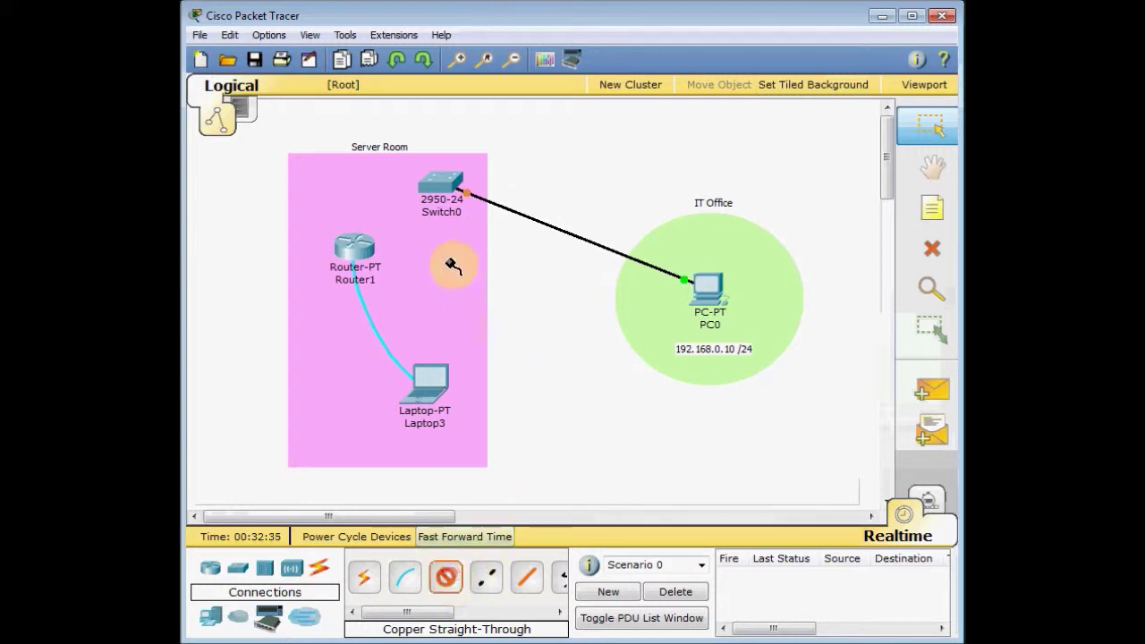
{"action": "left_click", "coordinate": [360, 248]}
{"action": "left_click", "coordinate": [393, 244]}
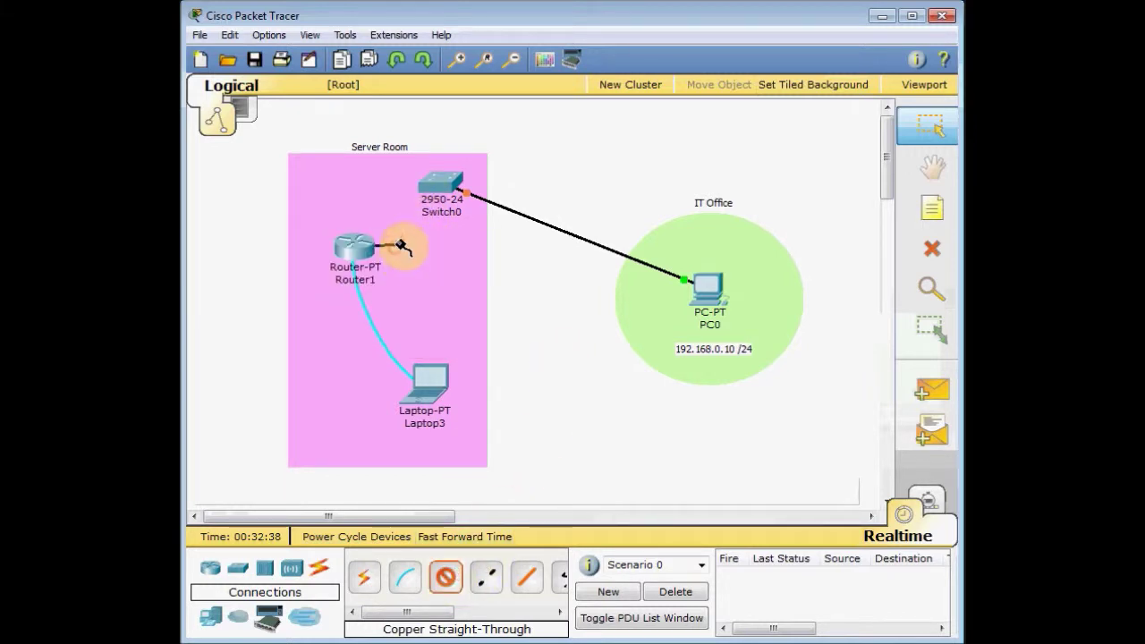
{"action": "left_click", "coordinate": [438, 185]}
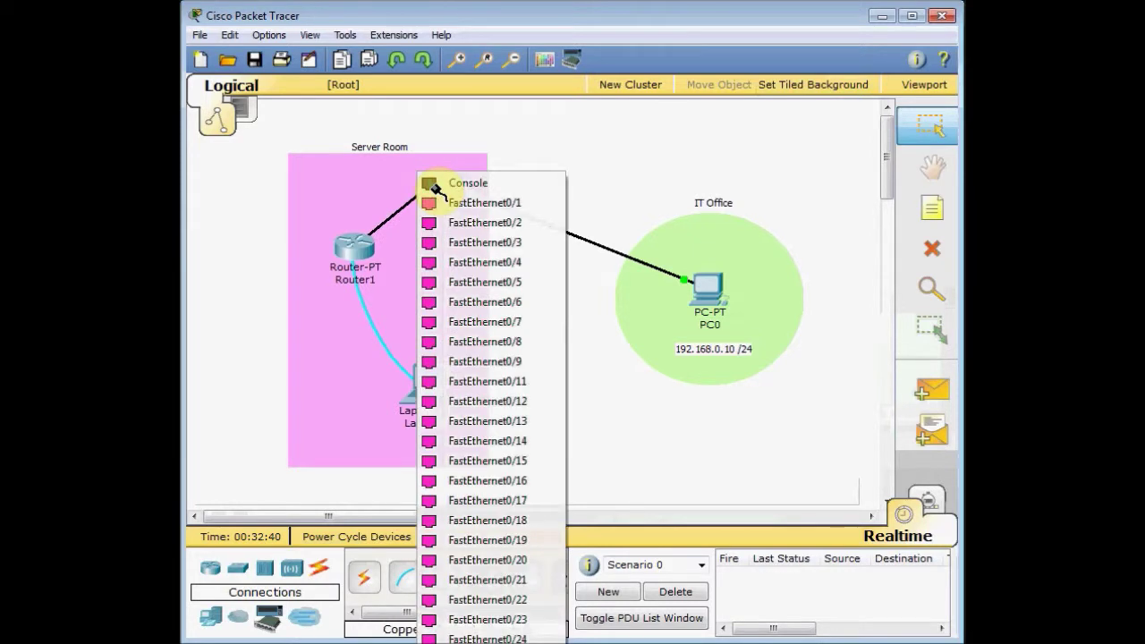
{"action": "left_click", "coordinate": [480, 204]}
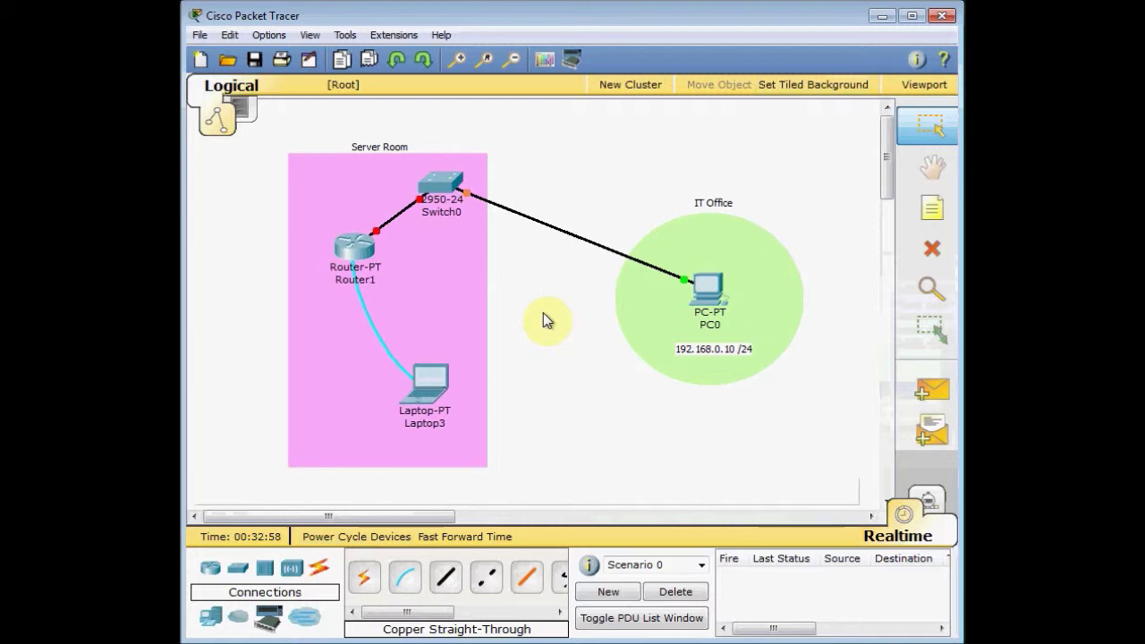
{"action": "left_click", "coordinate": [384, 426]}
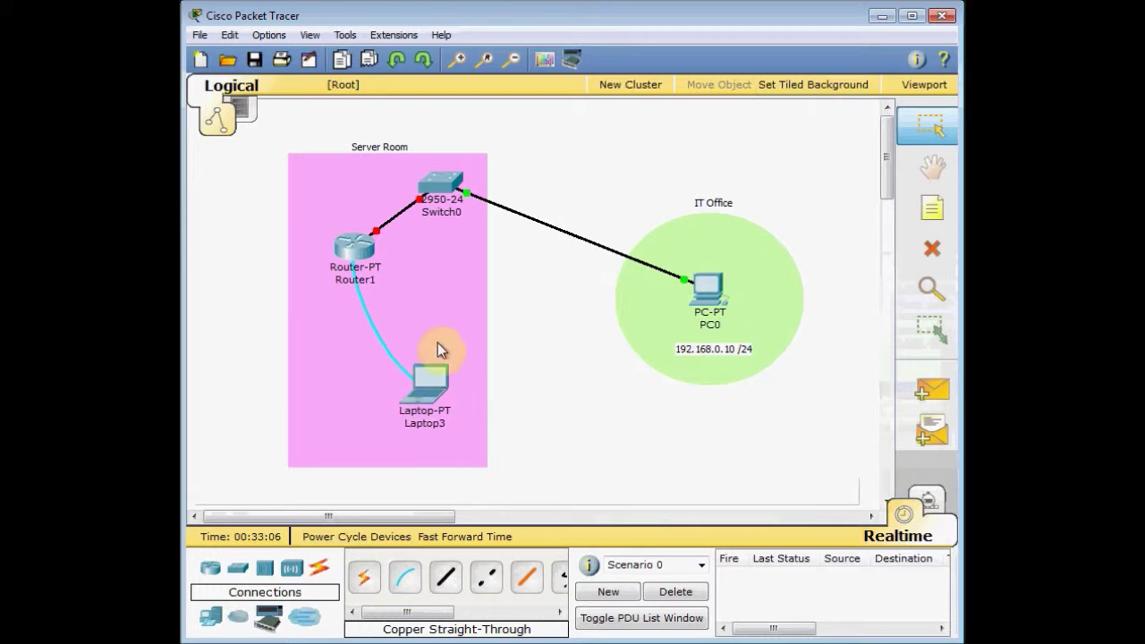
Step: Reopen Laptop3's Terminal with default port settings, landing at the Router01 configuration prompt
{"action": "left_click", "coordinate": [428, 396]}
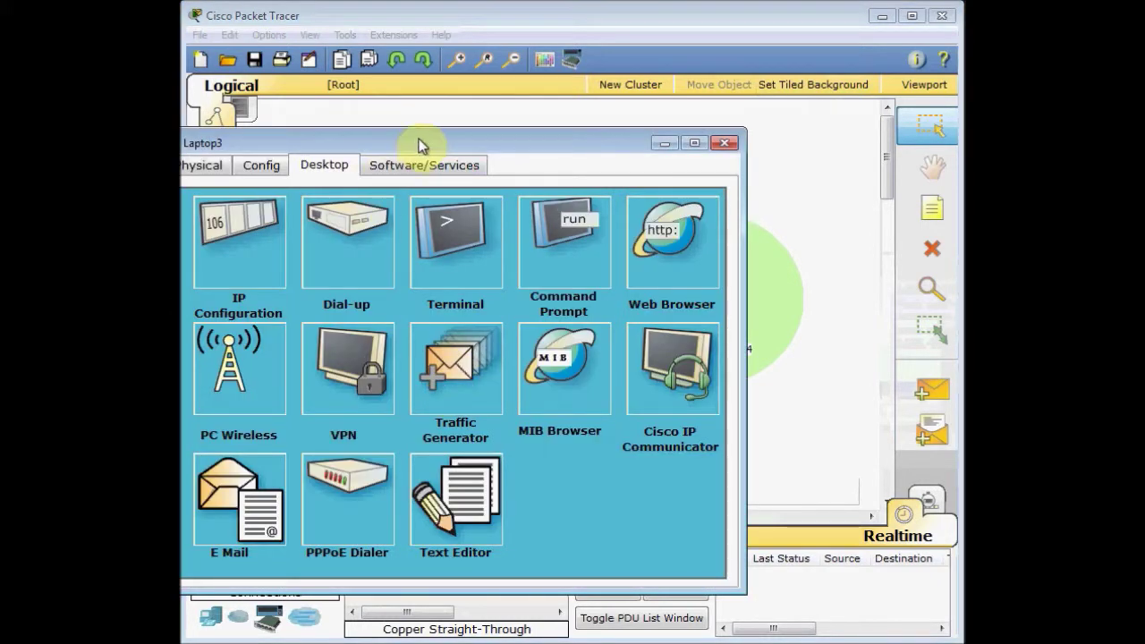
{"action": "left_click_drag", "start_coordinate": [422, 145], "coordinate": [482, 132]}
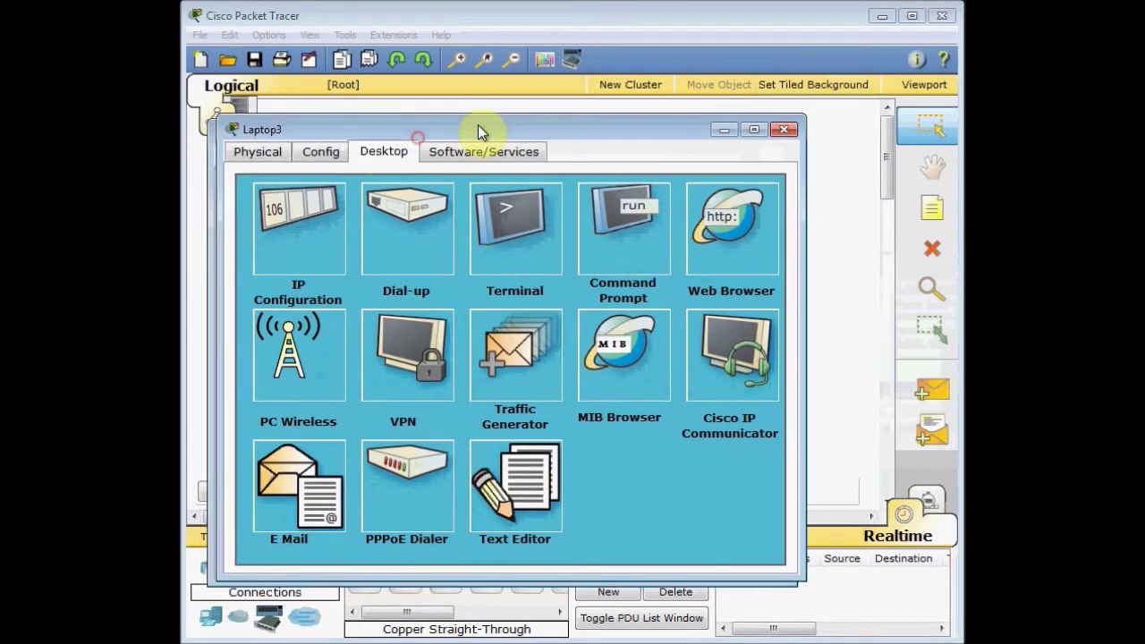
{"action": "left_click", "coordinate": [501, 250]}
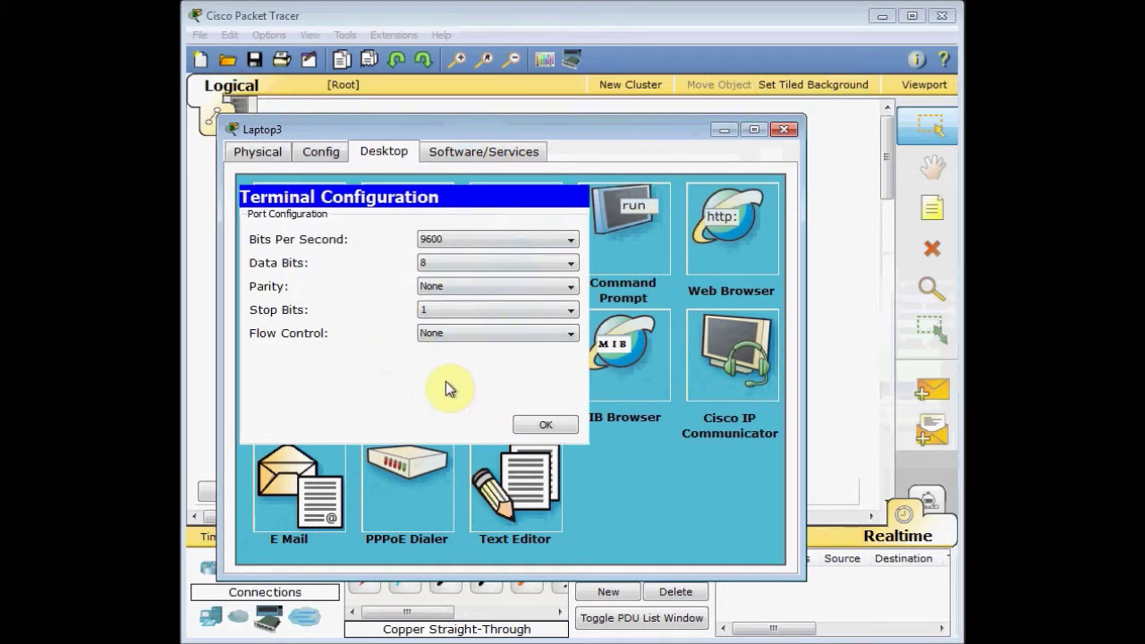
{"action": "left_click", "coordinate": [545, 427]}
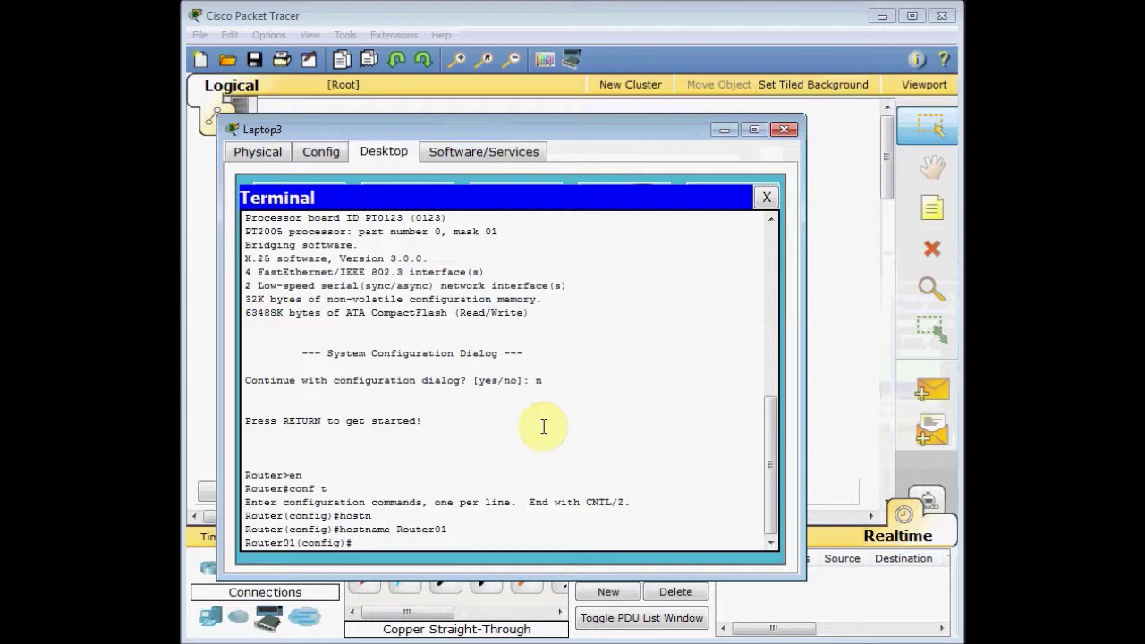
{"action": "type", "text": "enable"}
{"action": "key", "text": "Tab"}
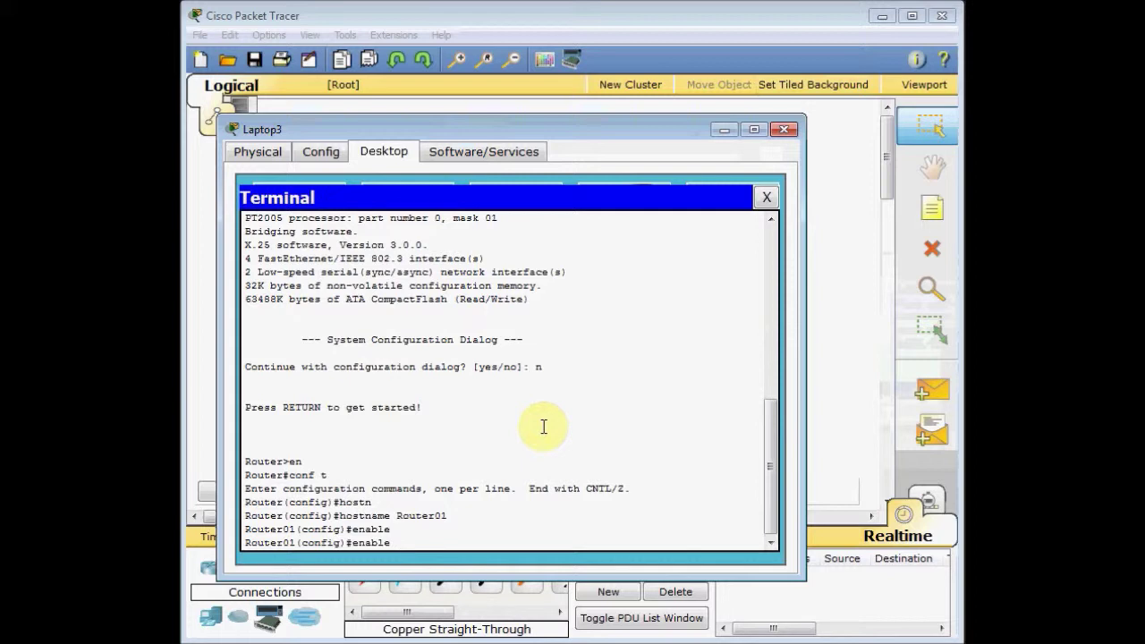
{"action": "type", "text": "sec"}
{"action": "key", "text": "Tab"}
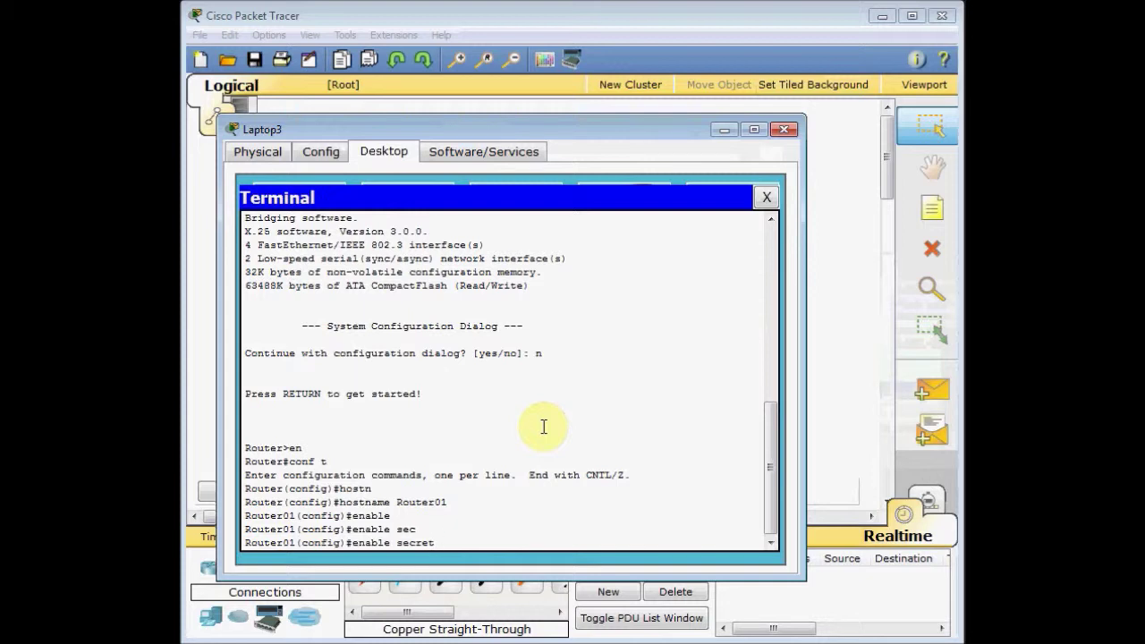
{"action": "type", "text": "cisco"}
{"action": "key", "text": "Return"}
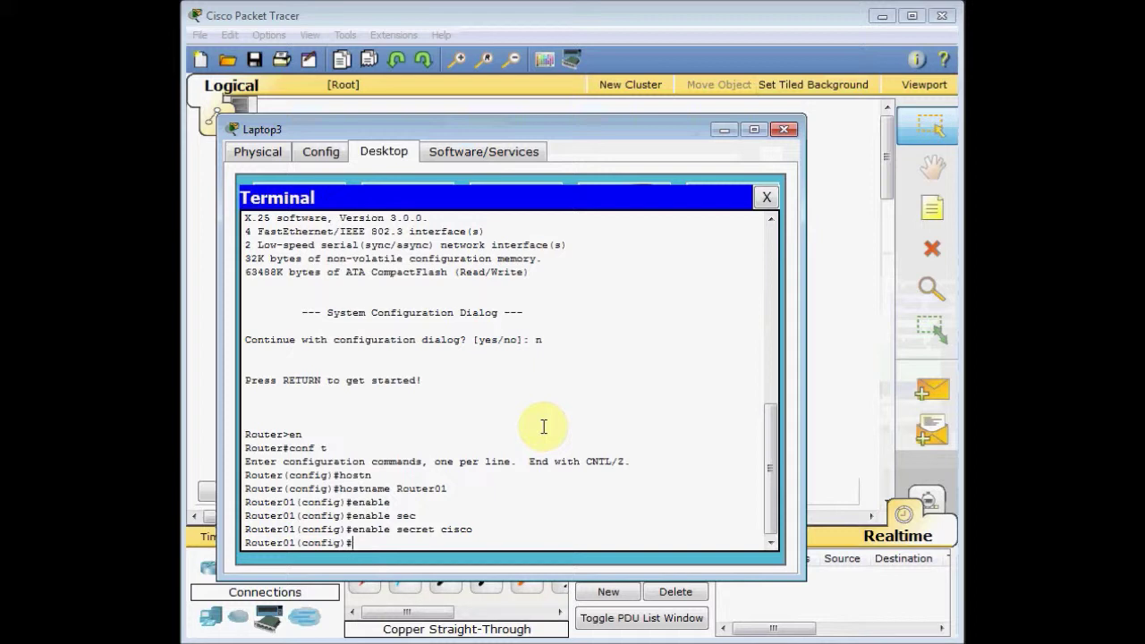
Step: List the available line types with 'line ?'
{"action": "type", "text": "line"}
{"action": "key", "text": "Tab"}
{"action": "type", "text": "?"}
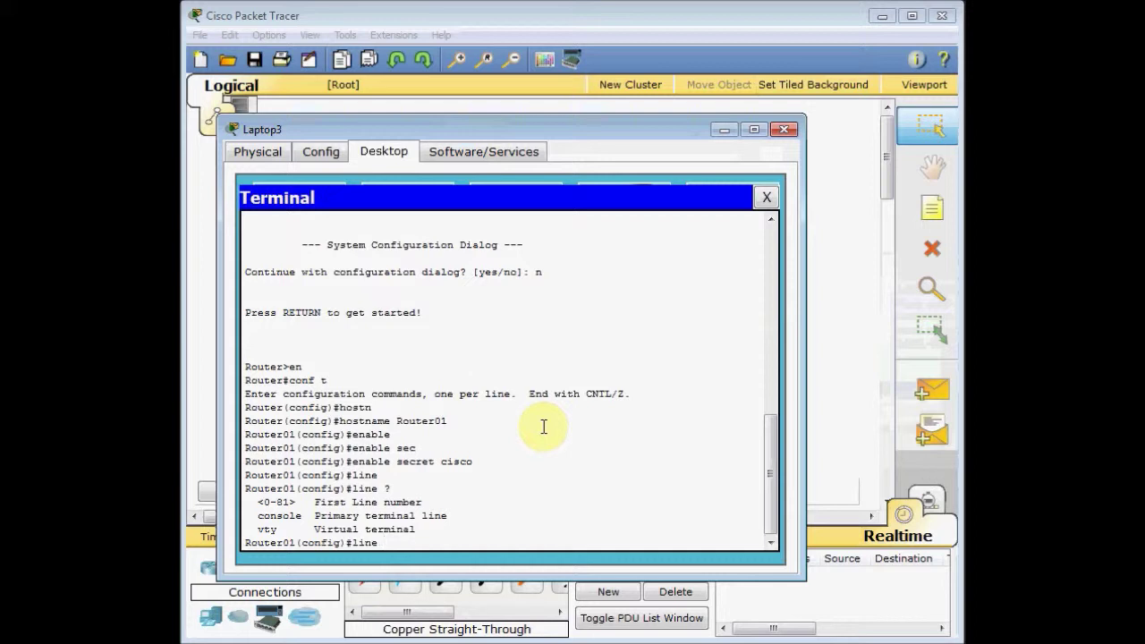
Step: Enter configuration for vty lines 0 to 4
{"action": "type", "text": "vty"}
{"action": "key", "text": "Tab"}
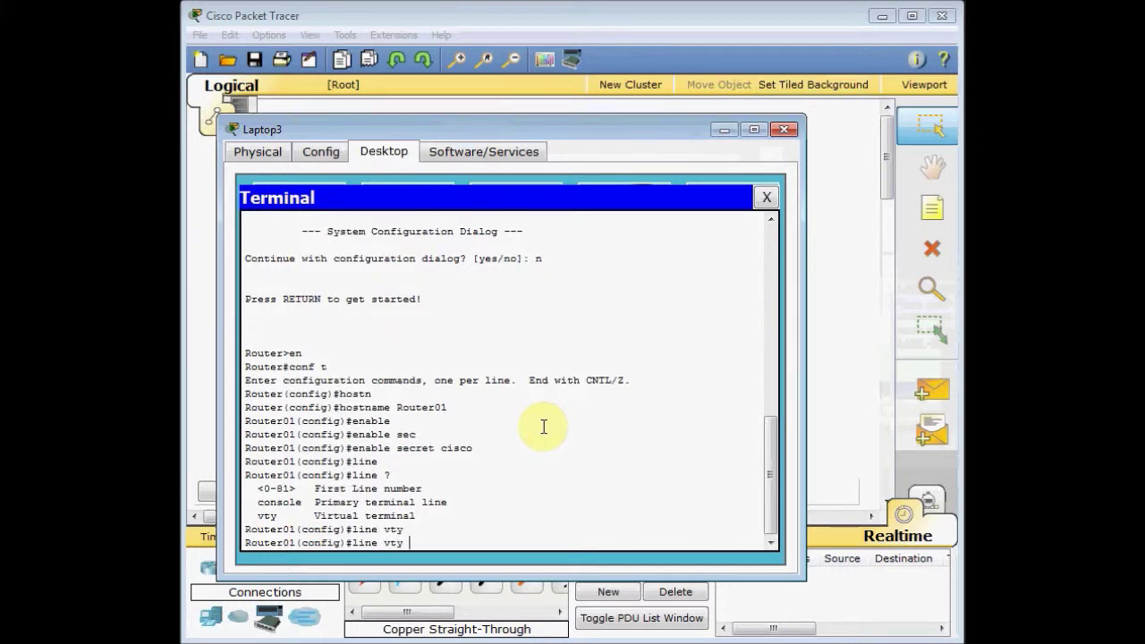
{"action": "type", "text": "?"}
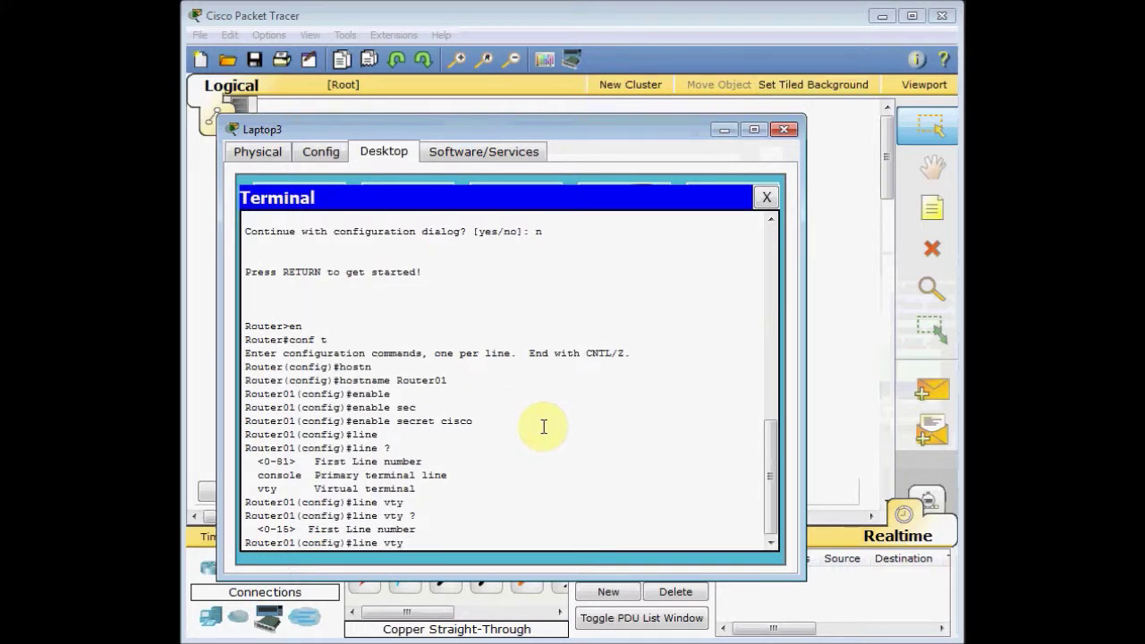
{"action": "type", "text": "0"}
{"action": "type", "text": " 4"}
{"action": "key", "text": "Return"}
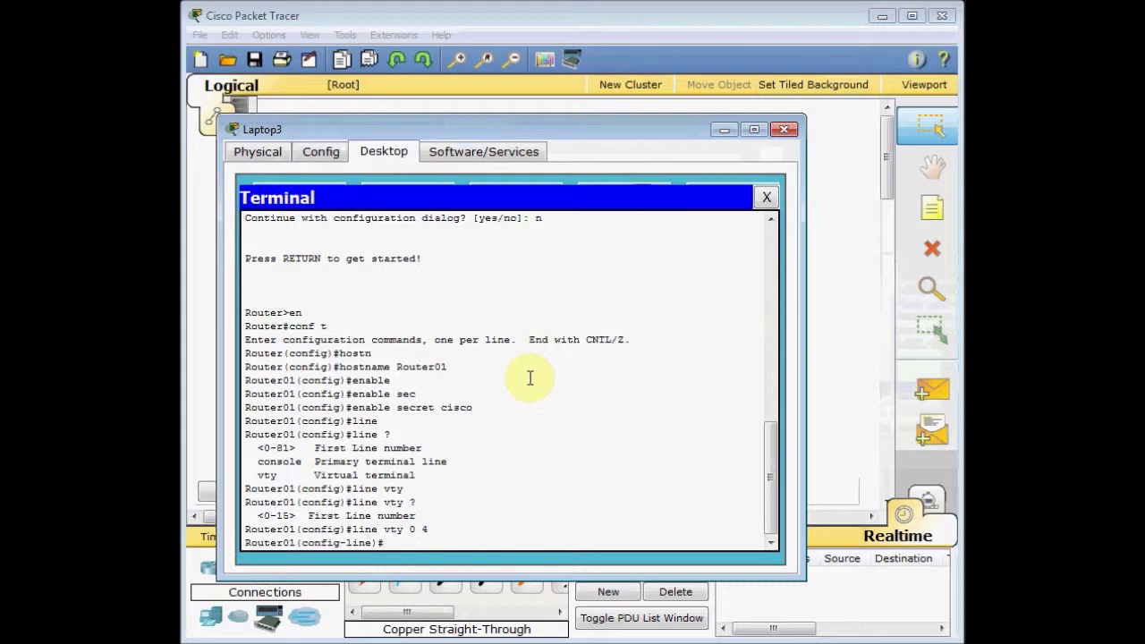
{"action": "type", "text": "pass"}
{"action": "key", "text": "Tab"}
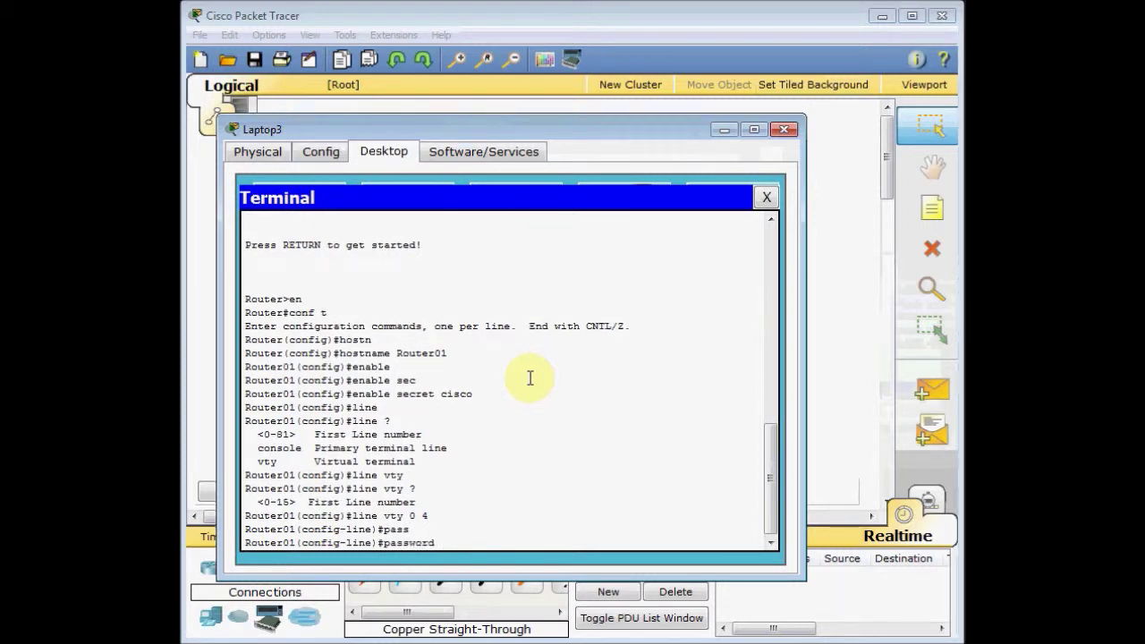
{"action": "type", "text": "cisco1"}
{"action": "key", "text": "Return"}
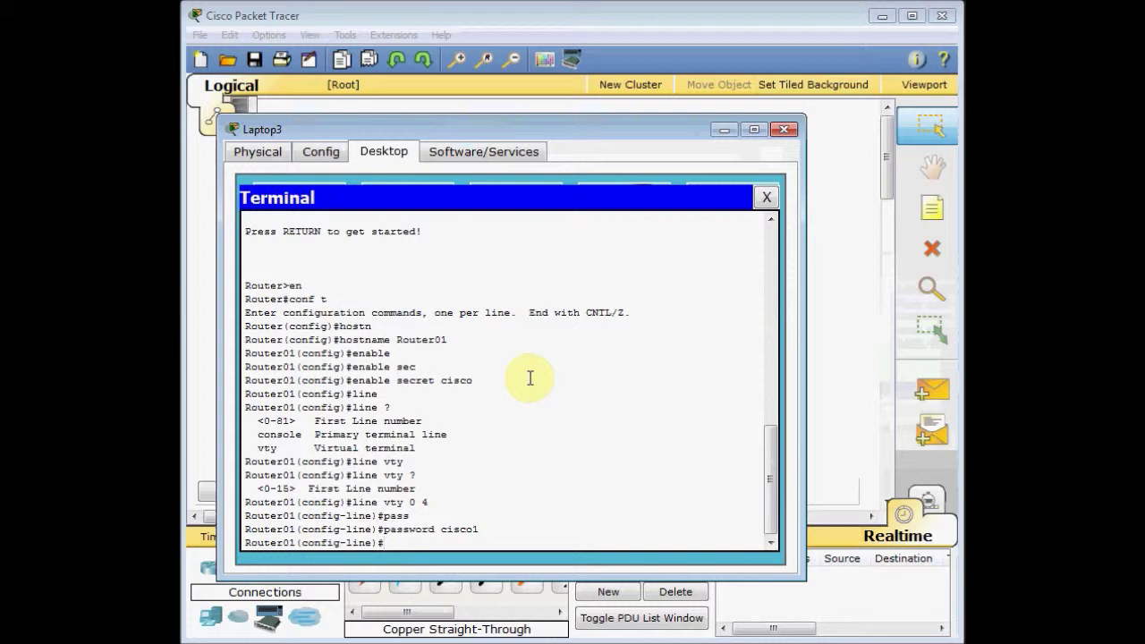
{"action": "type", "text": "log"}
{"action": "type", "text": "in"}
{"action": "key", "text": "Return"}
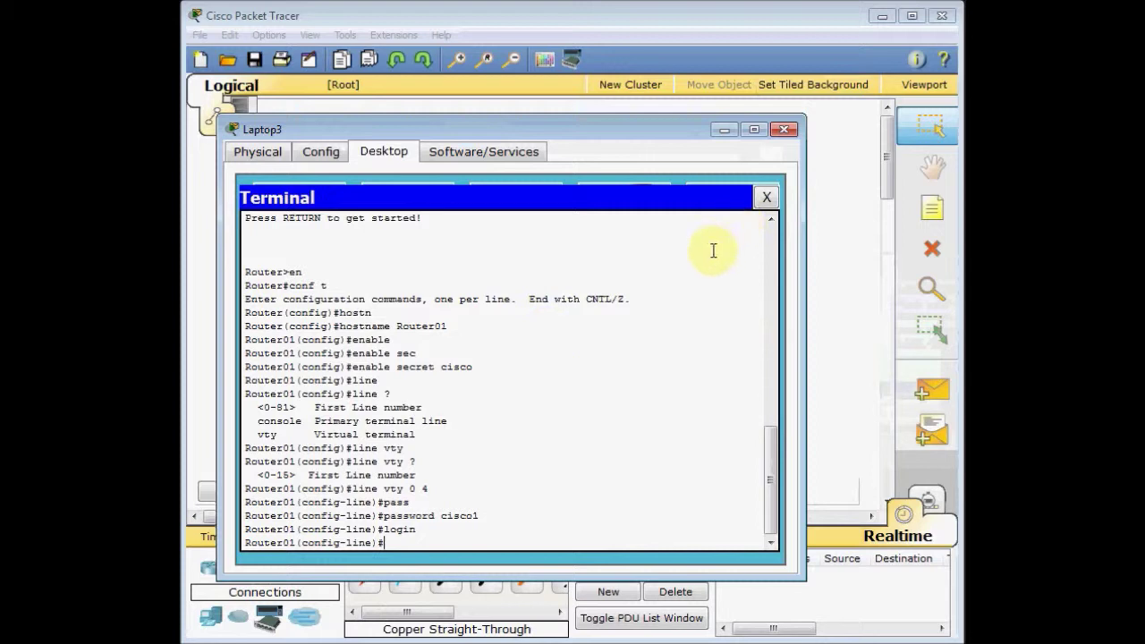
{"action": "left_click", "coordinate": [764, 198]}
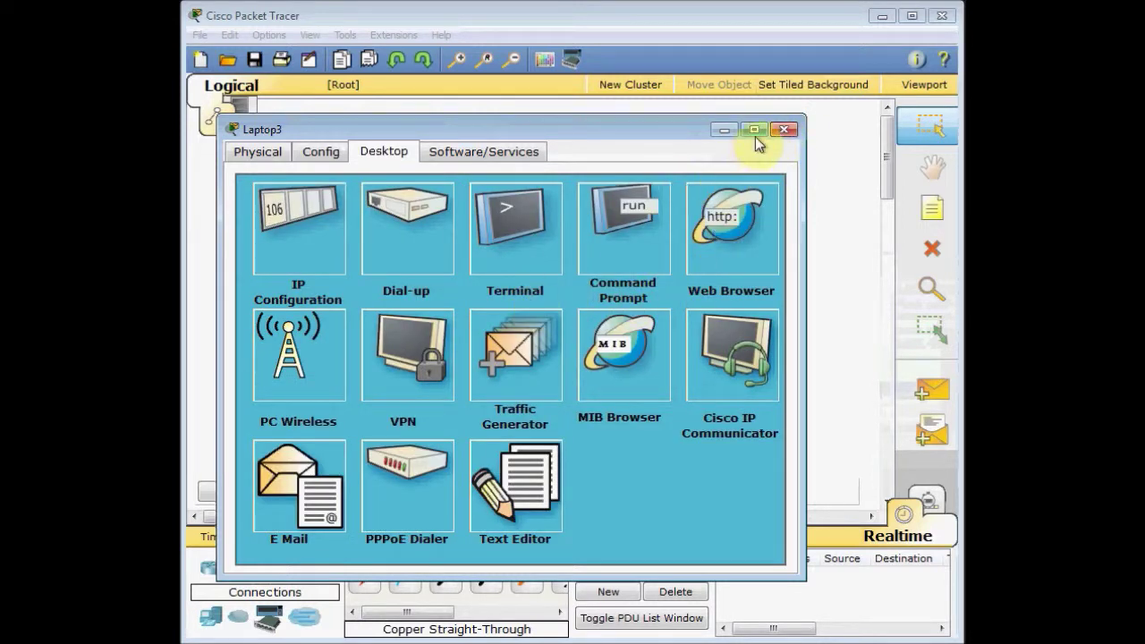
Step: Close and reopen Laptop3's window and terminal session to Router01
{"action": "left_click", "coordinate": [508, 260]}
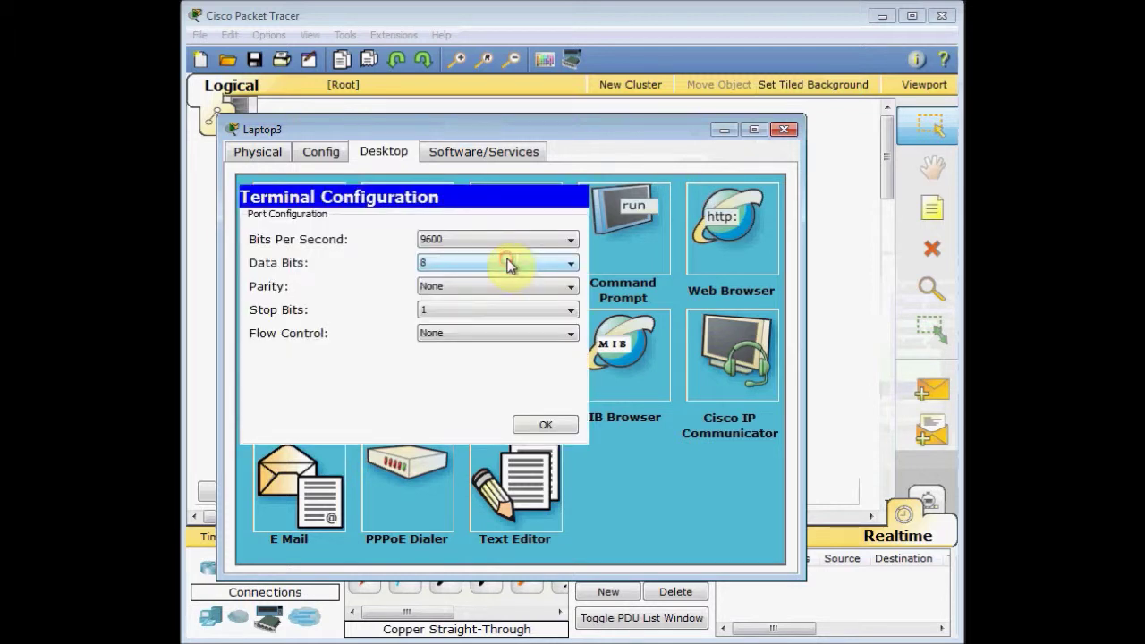
{"action": "left_click", "coordinate": [540, 424]}
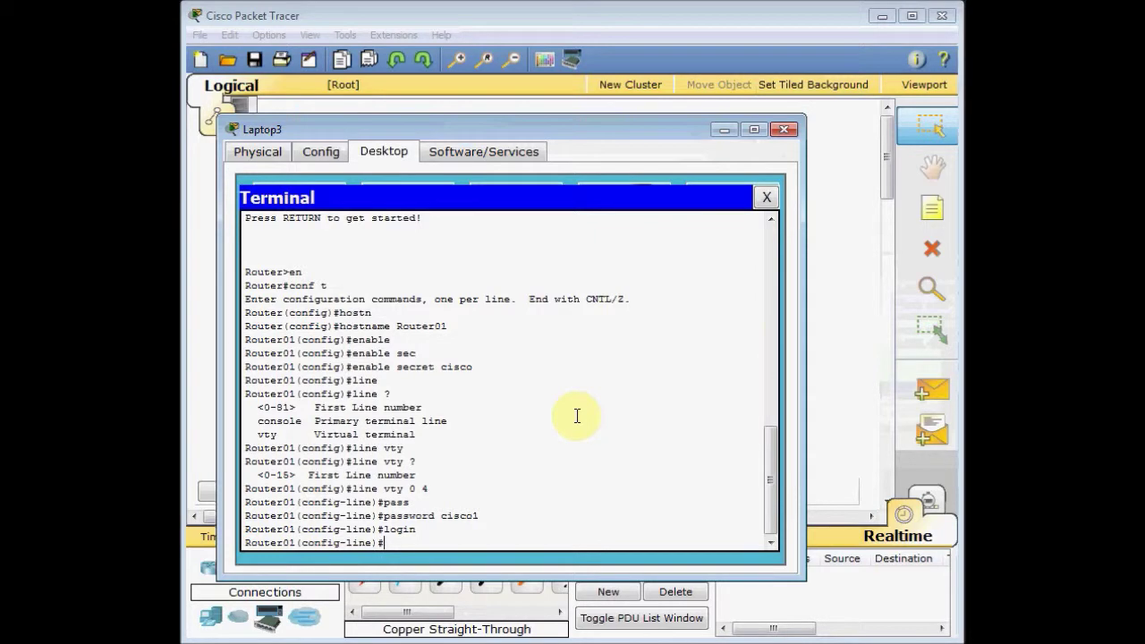
{"action": "left_click", "coordinate": [766, 198]}
{"action": "left_click", "coordinate": [783, 130]}
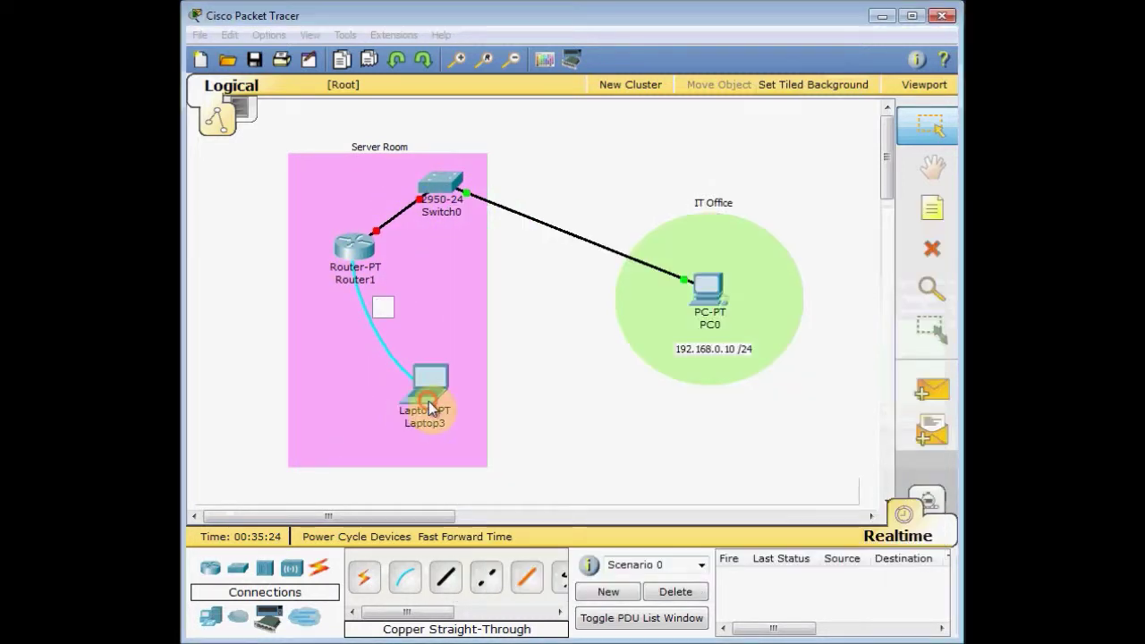
{"action": "left_click", "coordinate": [427, 393]}
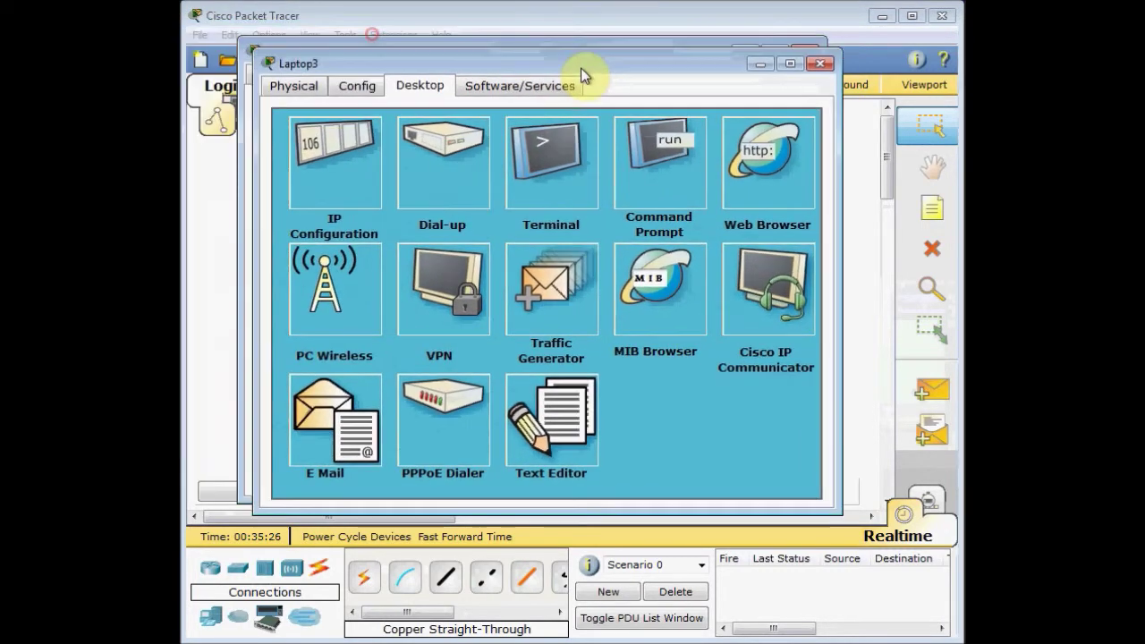
{"action": "left_click", "coordinate": [544, 159]}
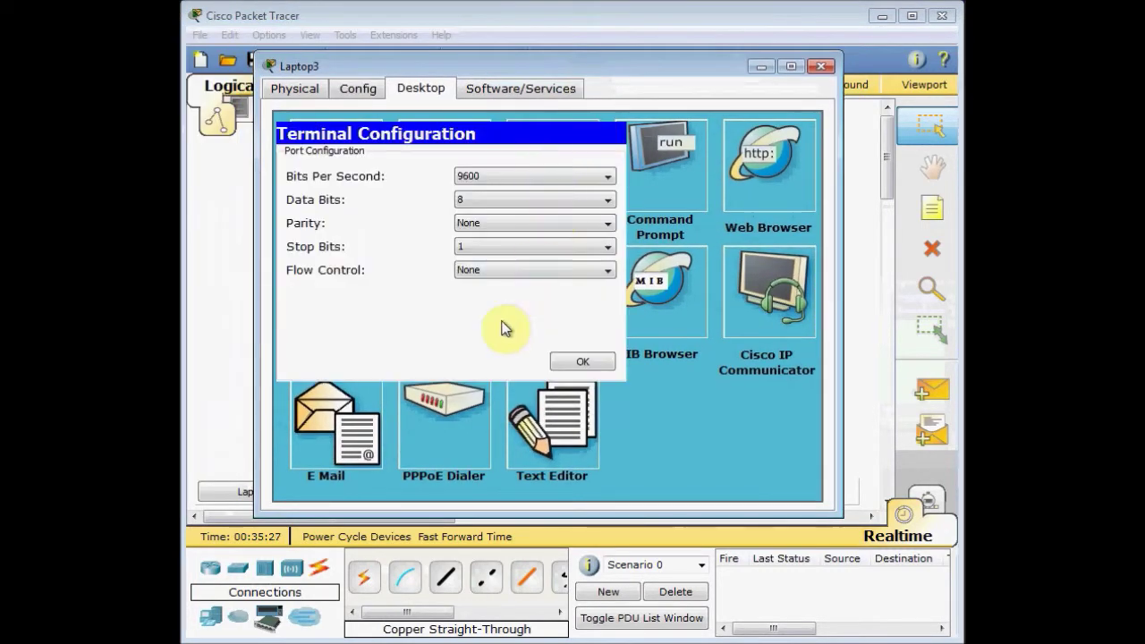
{"action": "left_click", "coordinate": [572, 363]}
Step: Leave the vty line configuration with exit and type 'int fa 0/0'
{"action": "type", "text": "er01(config-line)#e"}
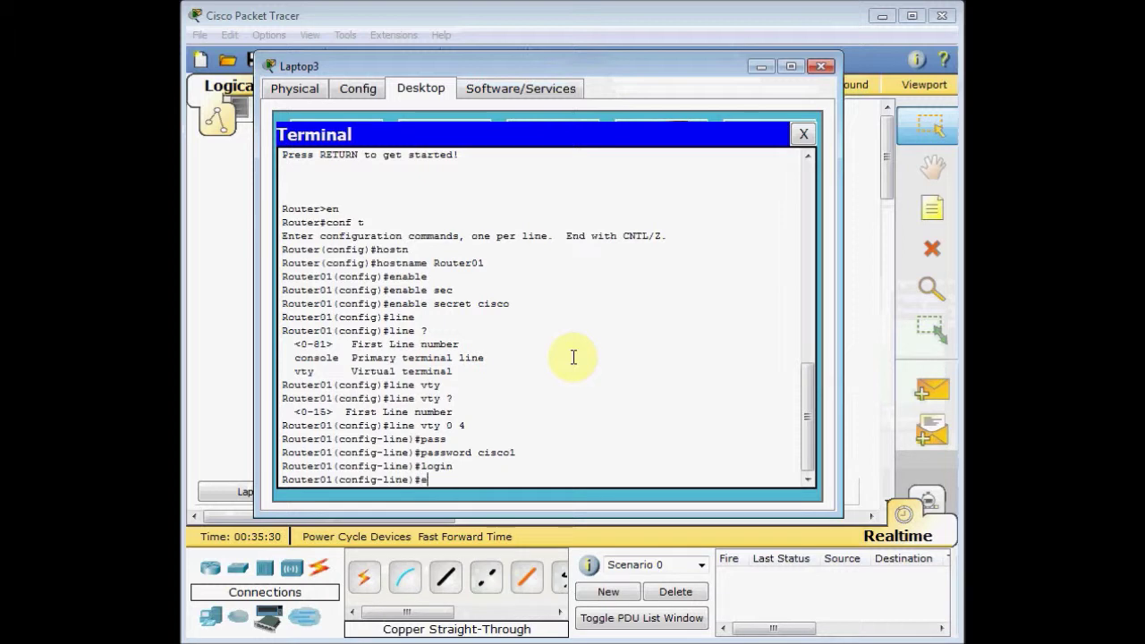
{"action": "type", "text": "xit"}
{"action": "key", "text": "Return"}
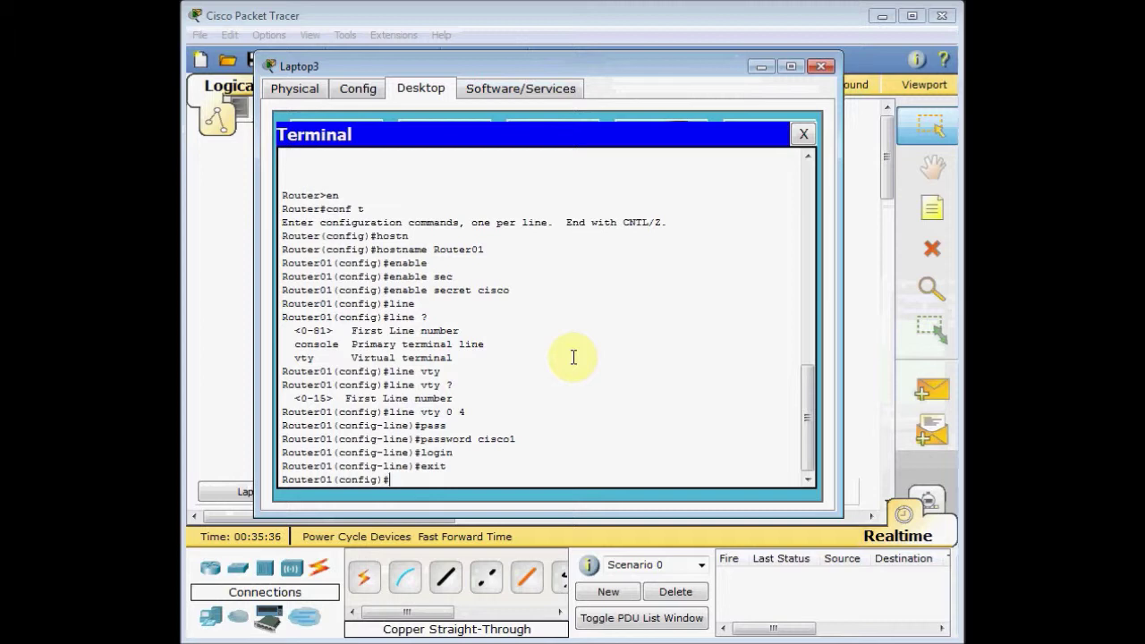
{"action": "type", "text": "int fa 0"}
{"action": "type", "text": "/0"}
Step: Assign IP 192.168.0.1 mask 255.255.255.0 to FastEthernet0/0
{"action": "key", "text": "Return"}
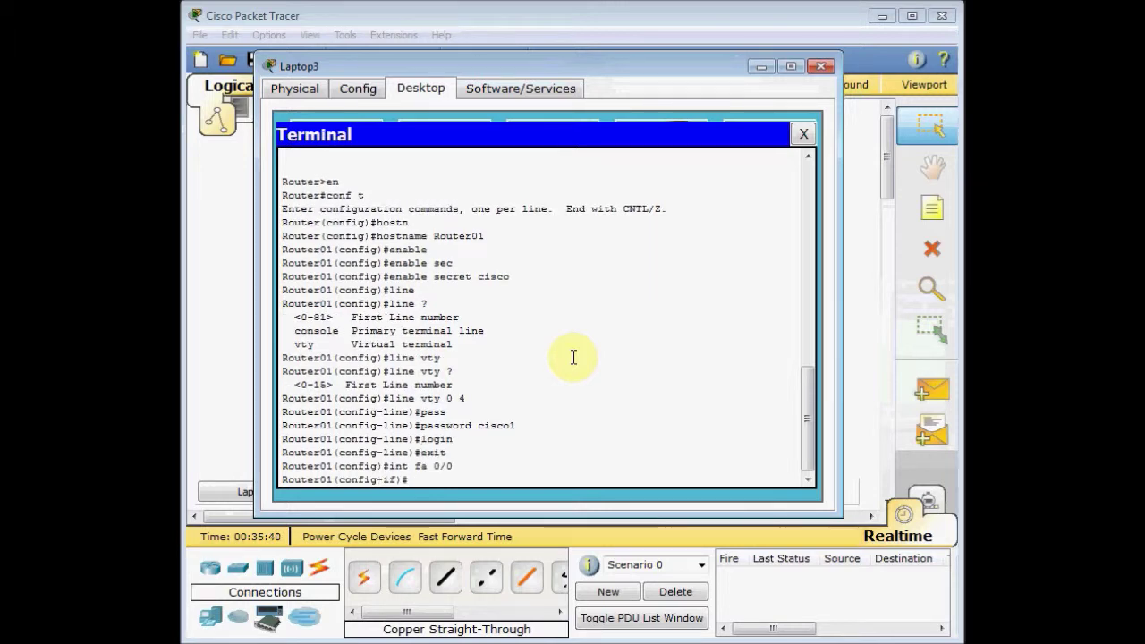
{"action": "type", "text": "ip add"}
{"action": "key", "text": "Tab"}
{"action": "type", "text": "192"}
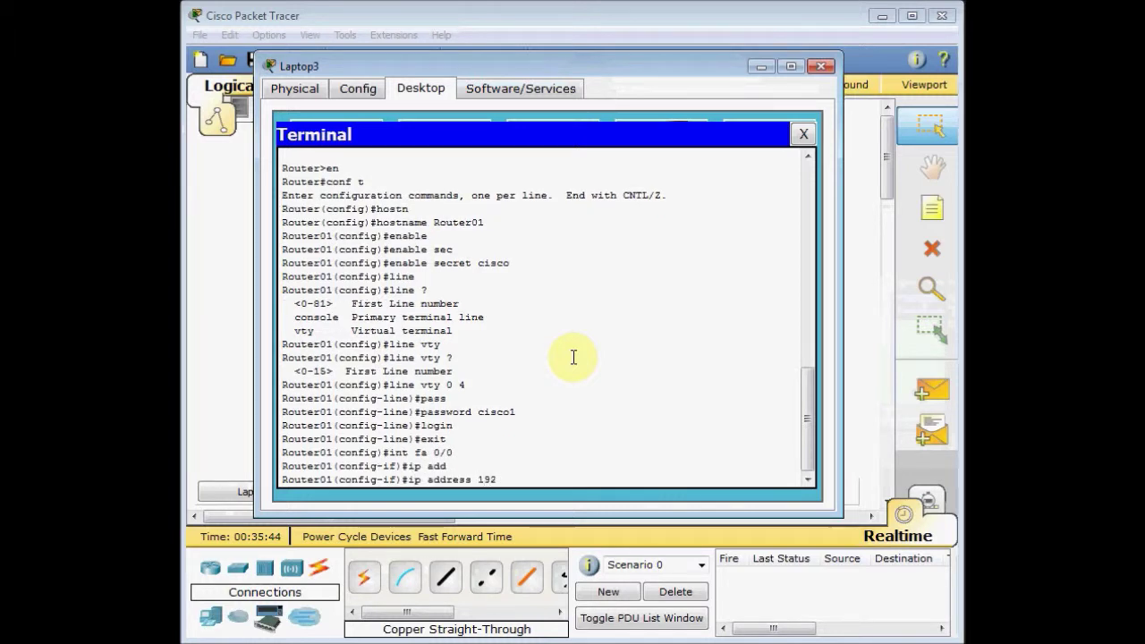
{"action": "type", "text": ".168.0"}
{"action": "type", "text": ".1 255"}
{"action": "type", "text": ".255.255.0"}
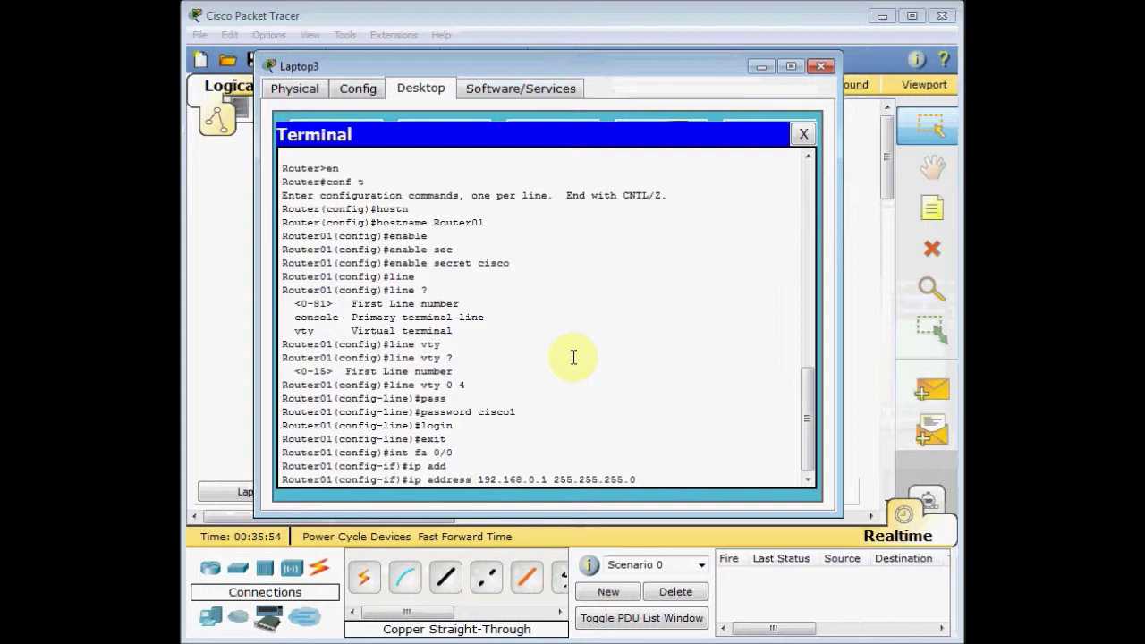
{"action": "key", "text": "Return"}
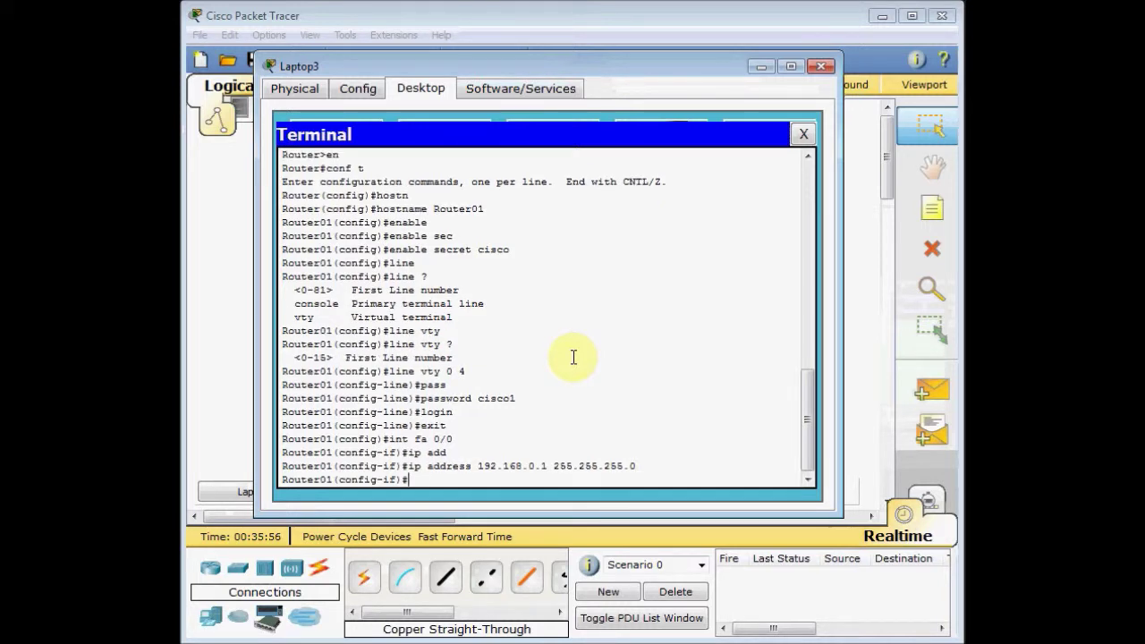
Step: Bring FastEthernet0/0 up with no shutdown and exit configuration mode with Ctrl+Z
{"action": "type", "text": "no "}
{"action": "type", "text": "shu"}
{"action": "key", "text": "Tab"}
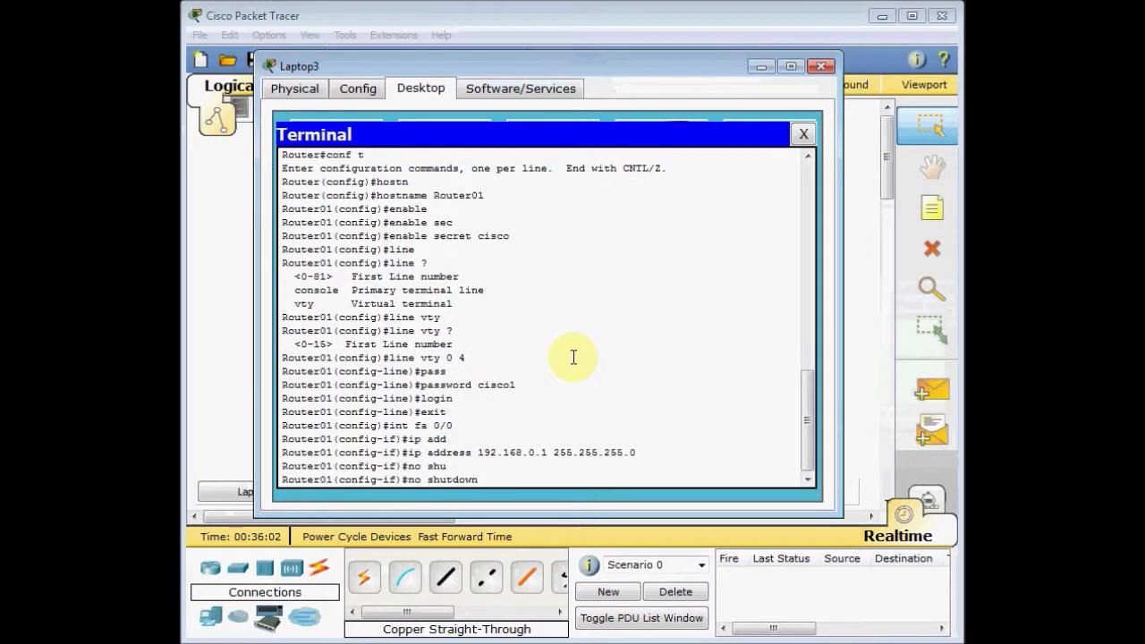
{"action": "key", "text": "Return"}
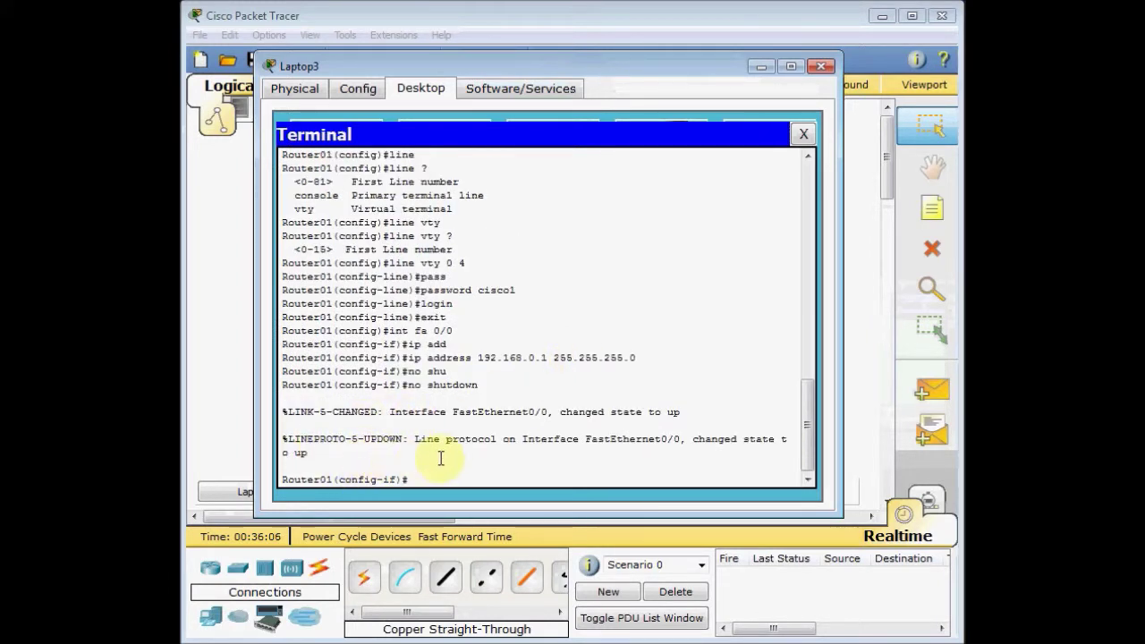
{"action": "key", "text": "ctrl+z"}
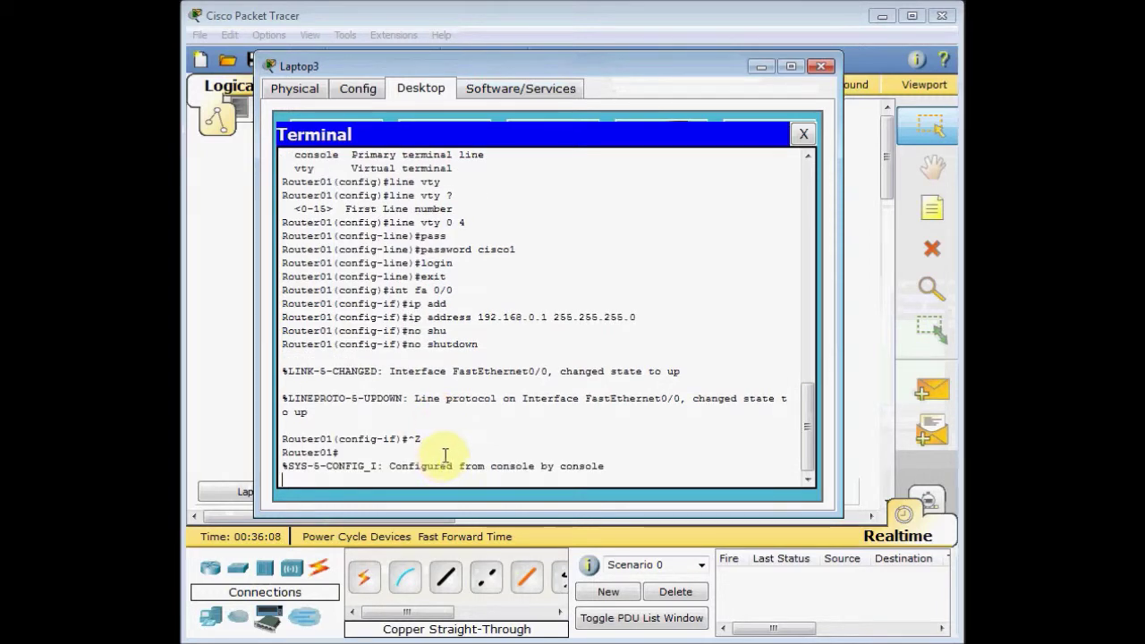
{"action": "key", "text": "Return"}
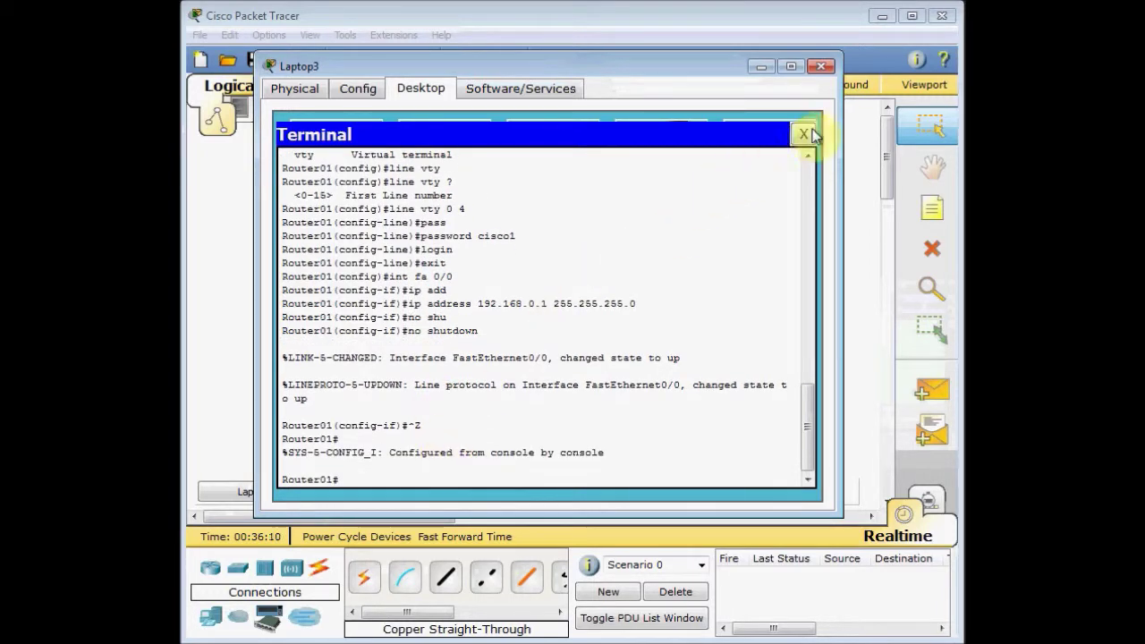
{"action": "left_click", "coordinate": [803, 133]}
Step: Close Laptop3's settings window, then open PC0's device window
{"action": "left_click", "coordinate": [815, 68]}
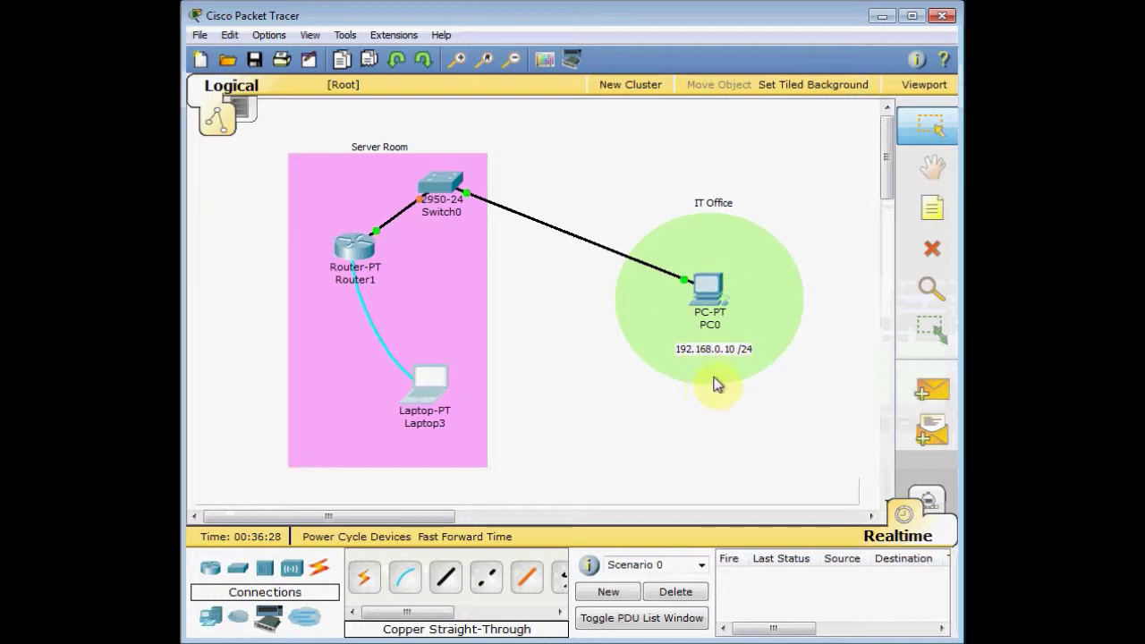
{"action": "mouse_move", "coordinate": [707, 295]}
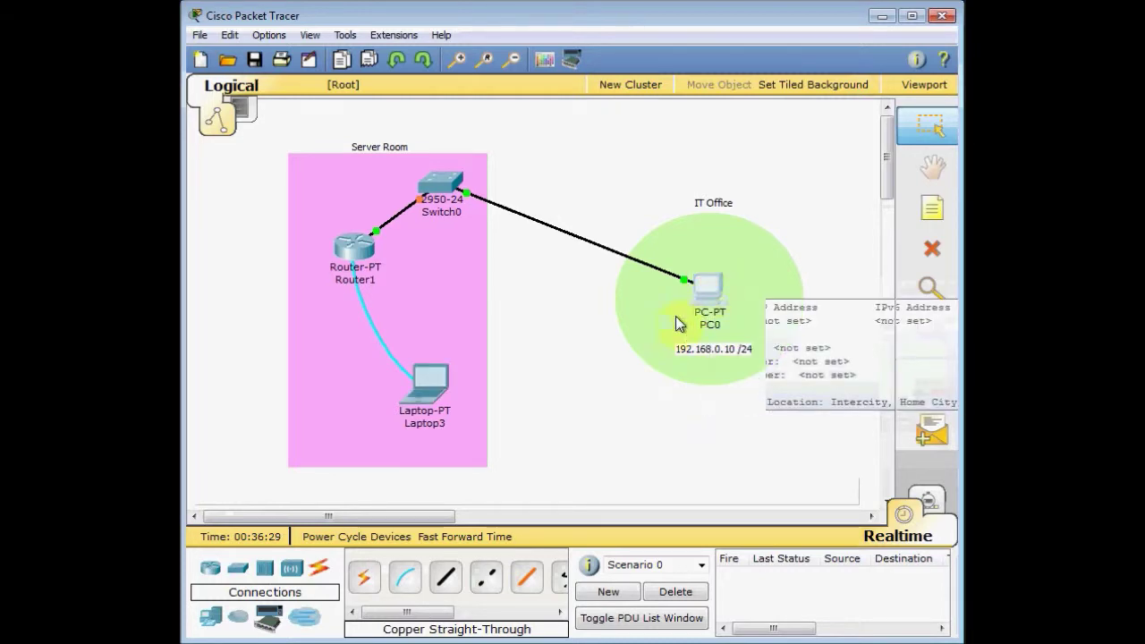
{"action": "left_click", "coordinate": [677, 324]}
Step: Give PC0 static IP 192.168.0.10, mask 255.255.255.0 and gateway 192.168.0.1 in IP Configuration
{"action": "left_click_drag", "start_coordinate": [519, 105], "coordinate": [563, 117]}
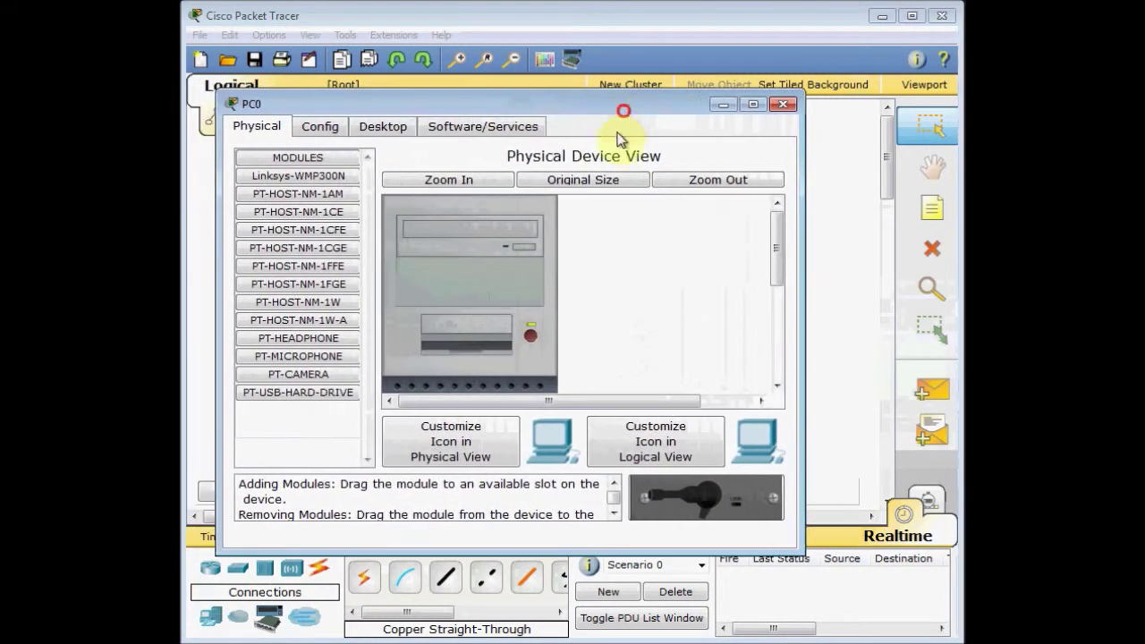
{"action": "left_click", "coordinate": [380, 126]}
{"action": "left_click", "coordinate": [289, 209]}
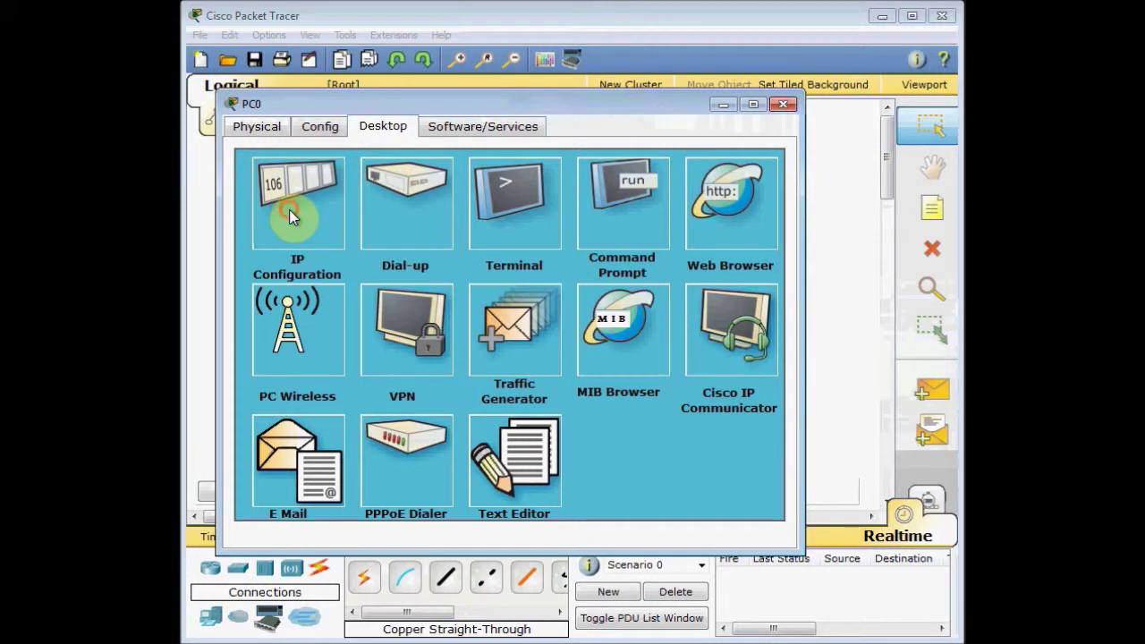
{"action": "left_click", "coordinate": [425, 296]}
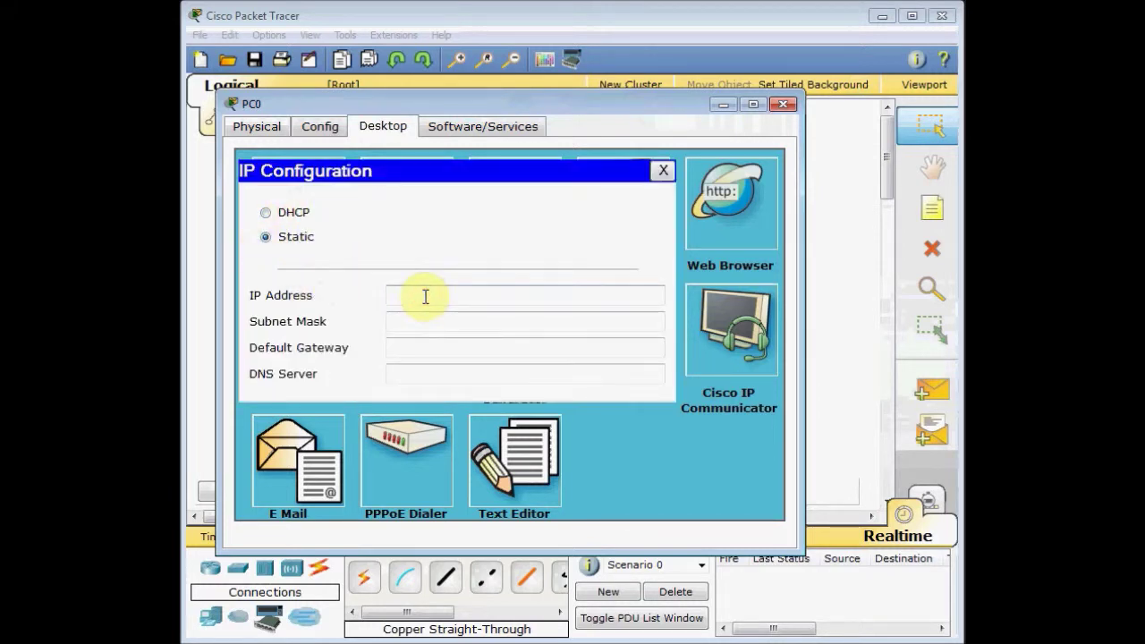
{"action": "type", "text": "192.168"}
{"action": "type", "text": ".0.10"}
{"action": "key", "text": "Tab"}
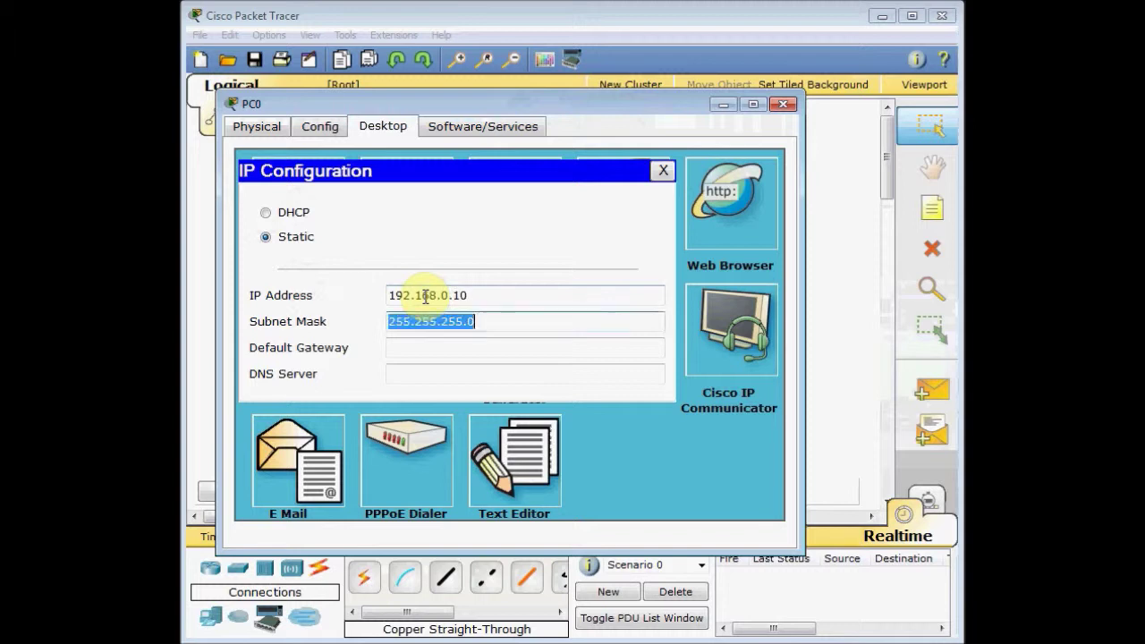
{"action": "key", "text": "Tab"}
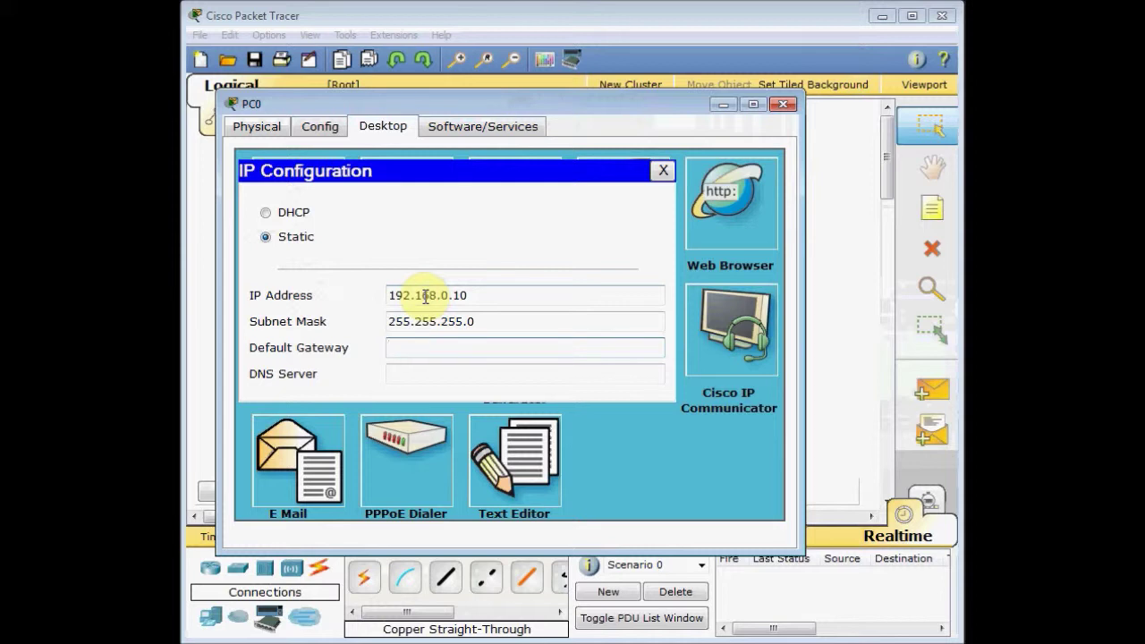
{"action": "type", "text": "192.168"}
{"action": "type", "text": ".0.1"}
{"action": "key", "text": "Tab"}
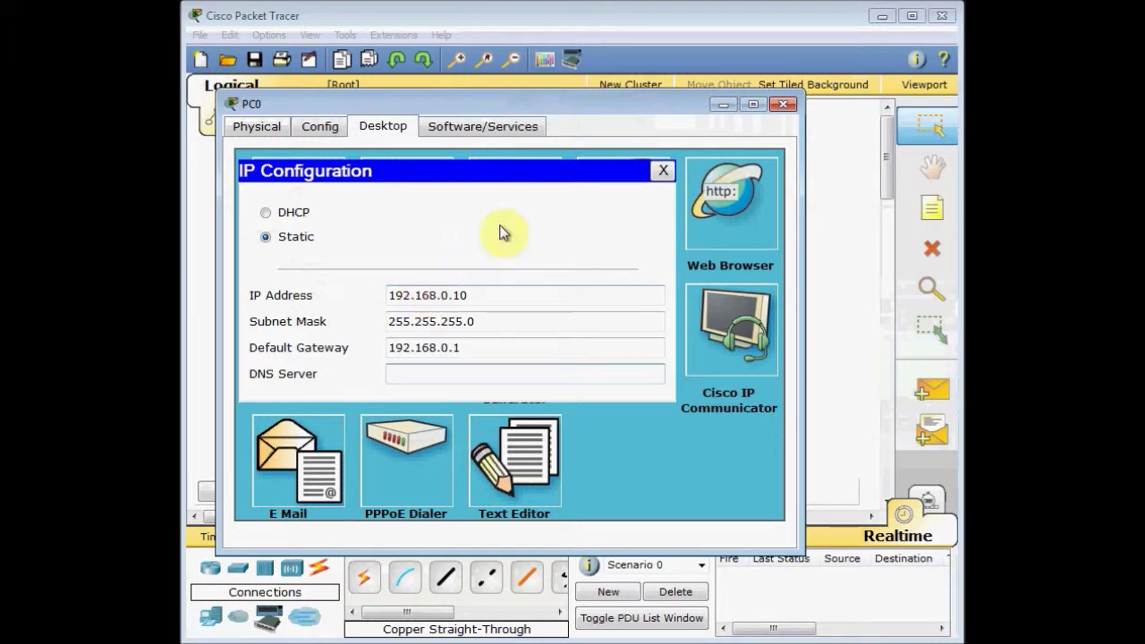
{"action": "left_click", "coordinate": [663, 171]}
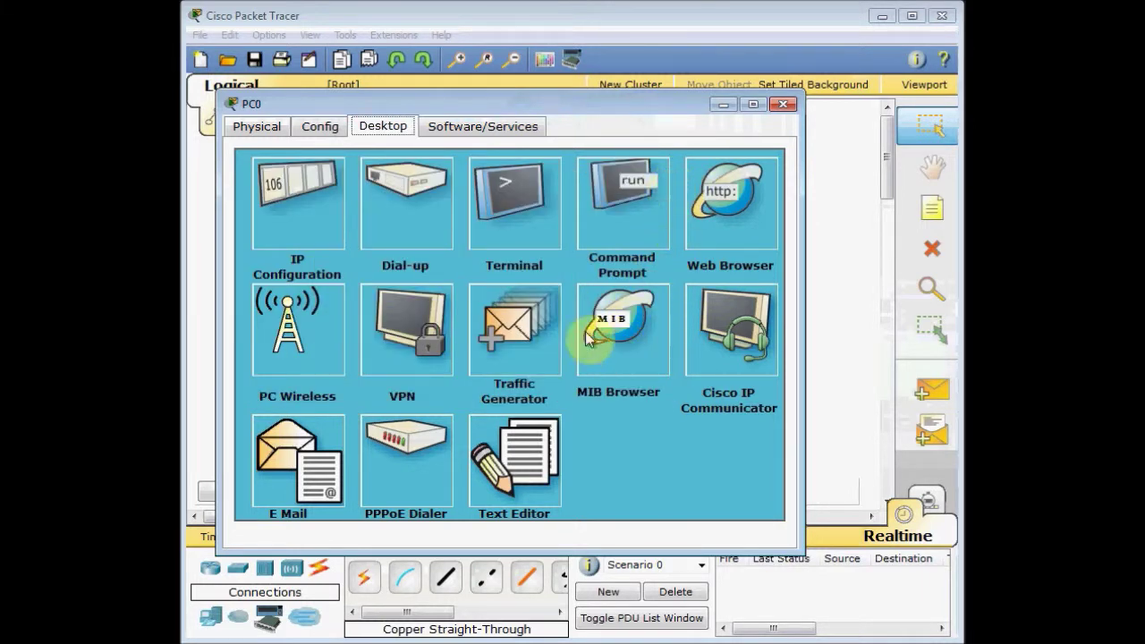
Step: Run ipconfig in PC0's Command Prompt to display its IP settings
{"action": "left_click", "coordinate": [616, 200]}
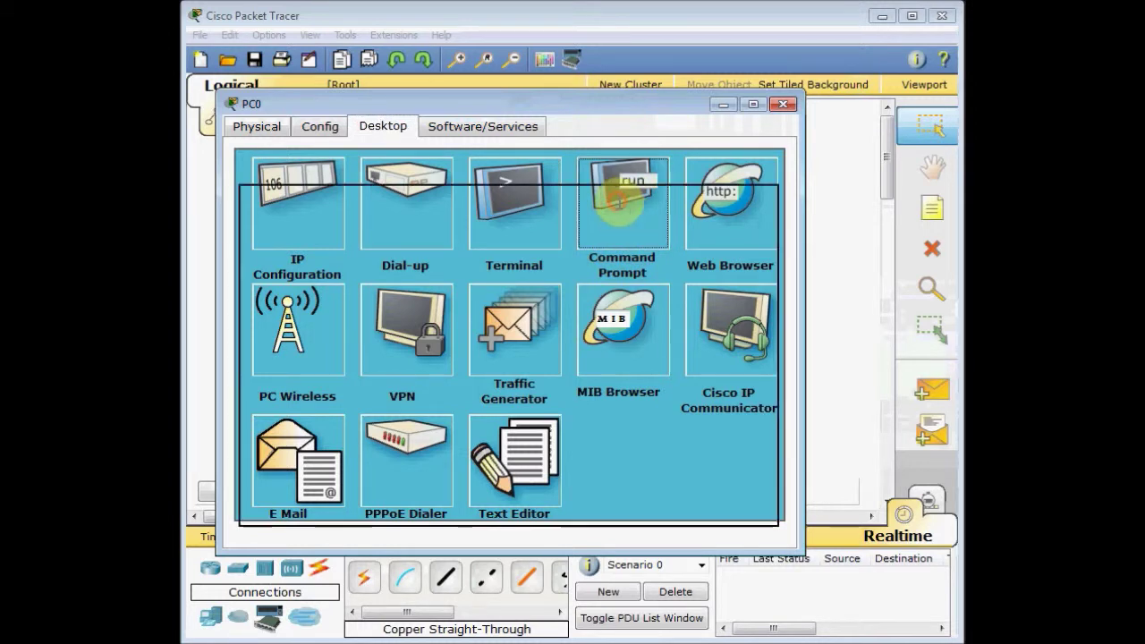
{"action": "type", "text": "ipcon"}
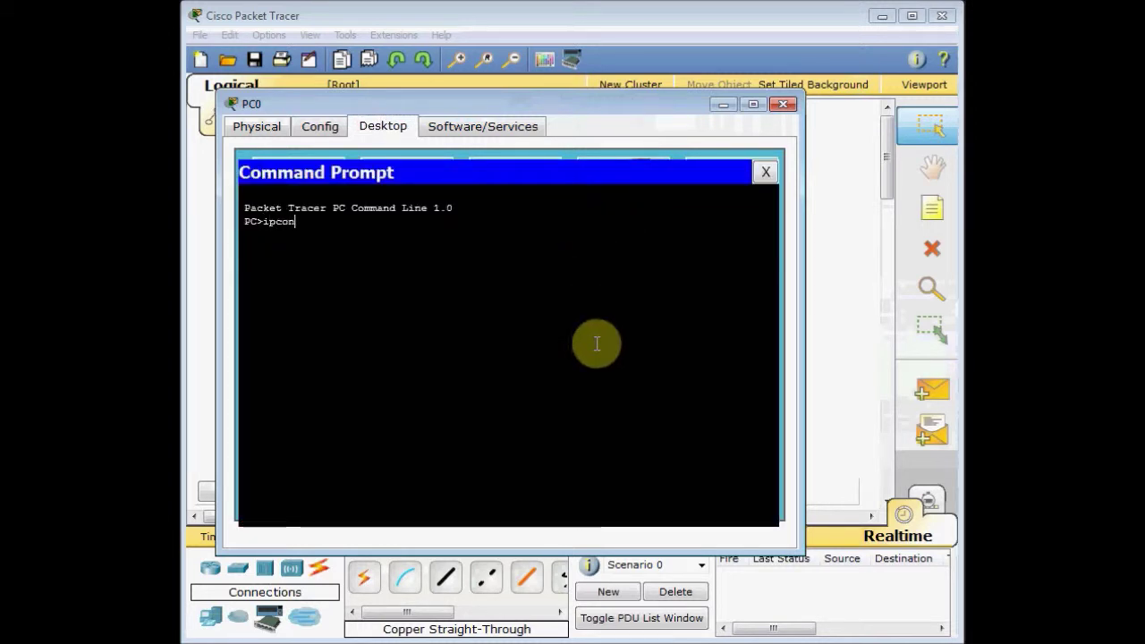
{"action": "type", "text": "fig"}
{"action": "key", "text": "Return"}
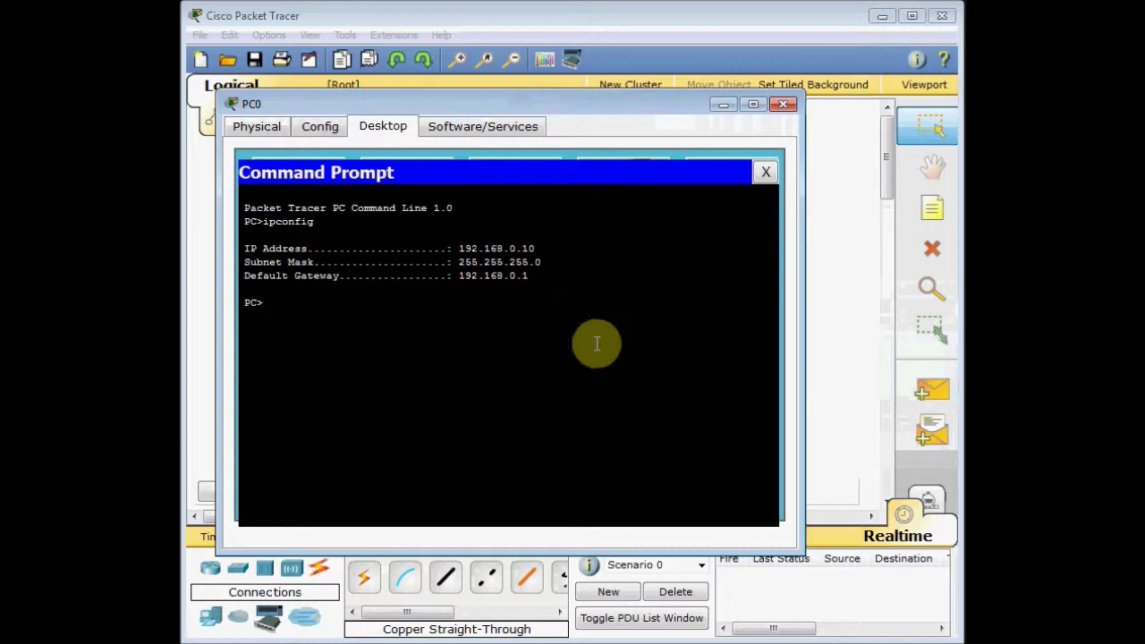
Step: Ping the gateway 192.168.0.1 successfully, then enter telnet 192.168.0.1
{"action": "type", "text": "ping "}
{"action": "type", "text": "192.168."}
{"action": "type", "text": "0.1"}
{"action": "key", "text": "Return"}
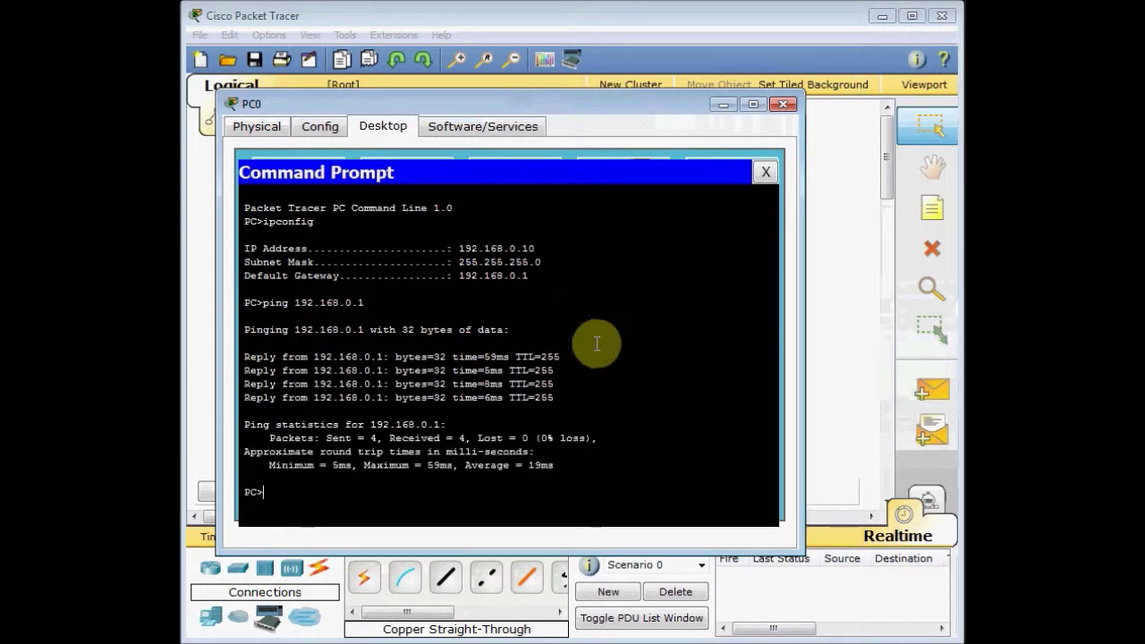
{"action": "type", "text": "t"}
{"action": "type", "text": "elnet 1"}
{"action": "type", "text": "92.168"}
{"action": "type", "text": ".0.1"}
Step: Telnet into Router01 with the login password, enable privileged mode, then close the command line
{"action": "key", "text": "Return"}
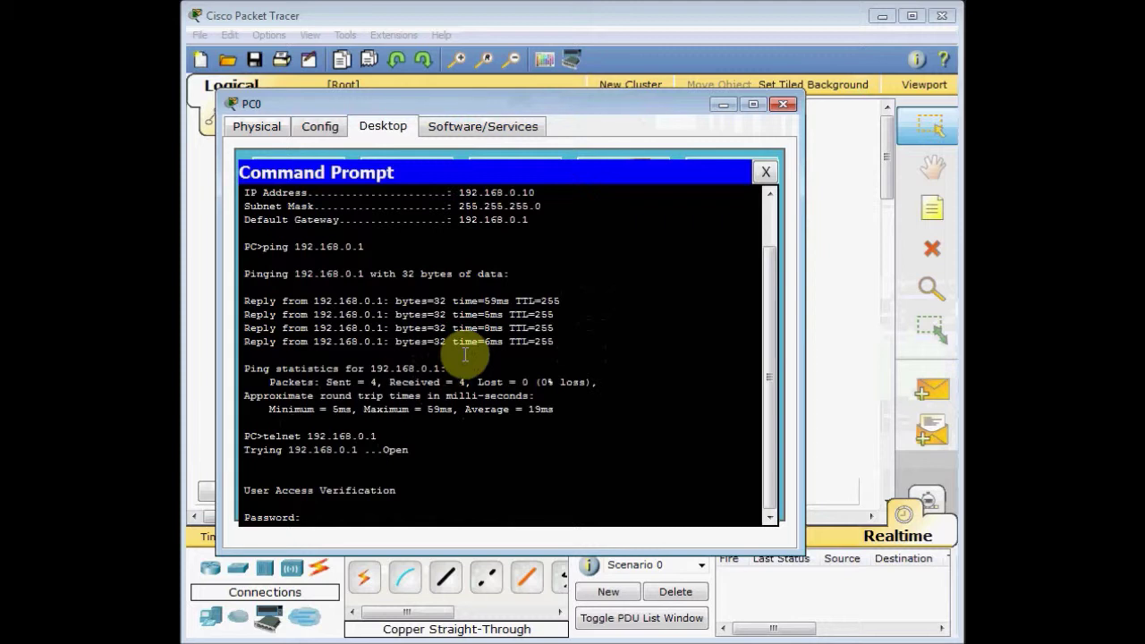
{"action": "key", "text": "Return"}
{"action": "type", "text": "en"}
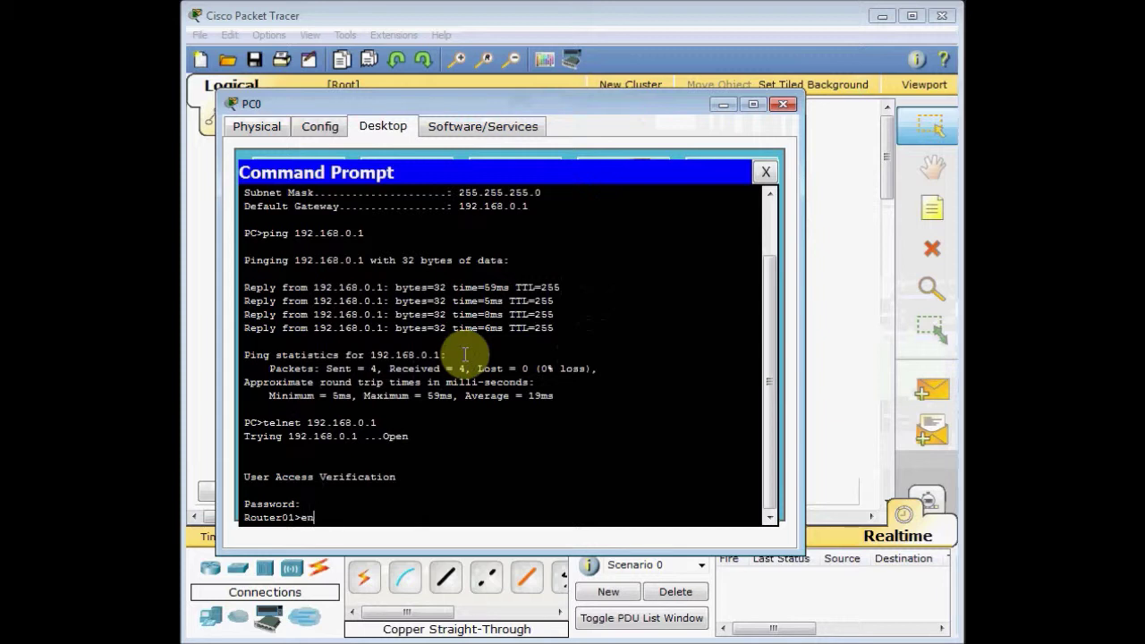
{"action": "key", "text": "Return"}
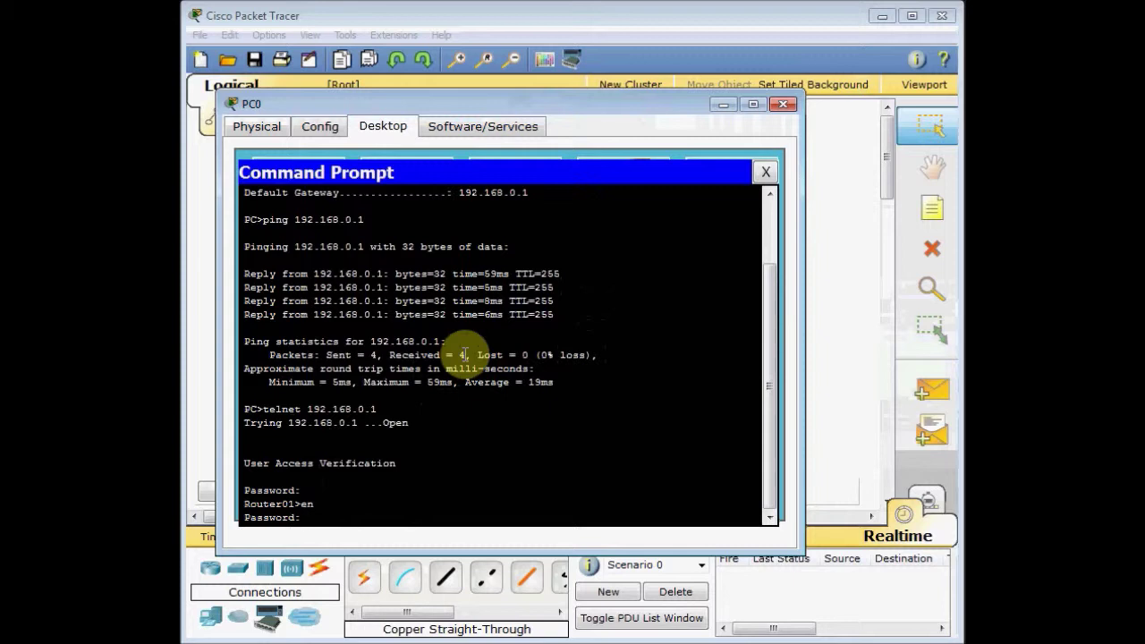
{"action": "key", "text": "Return"}
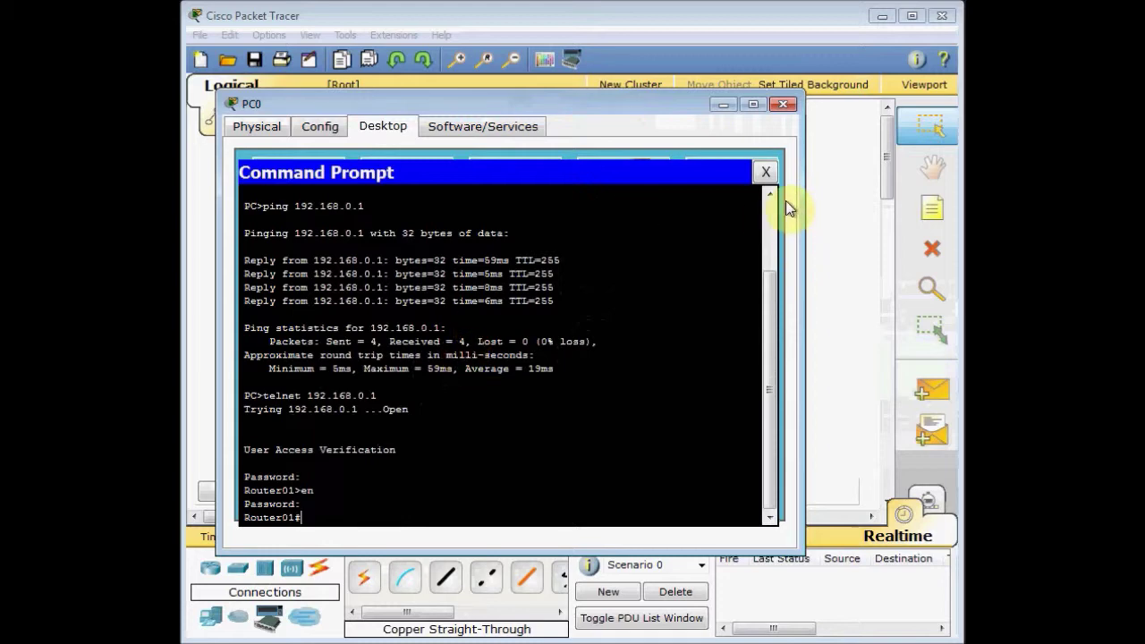
{"action": "left_click", "coordinate": [765, 172]}
Step: Close PC0's window and undo an accidental deletion of the whole network
{"action": "left_click", "coordinate": [781, 107]}
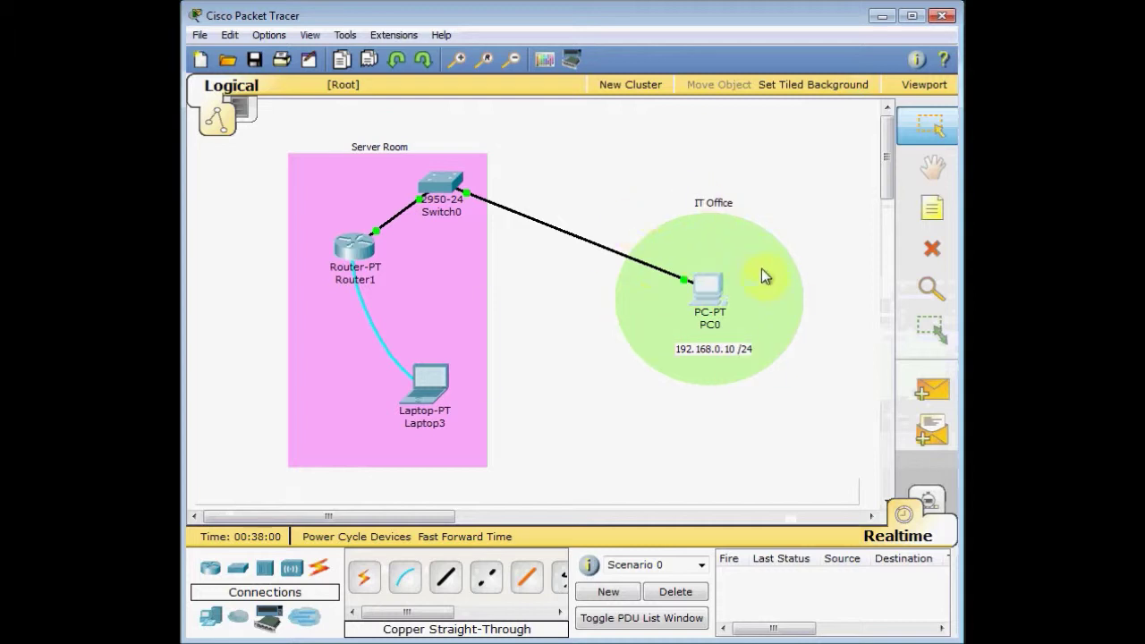
{"action": "left_click", "coordinate": [354, 247]}
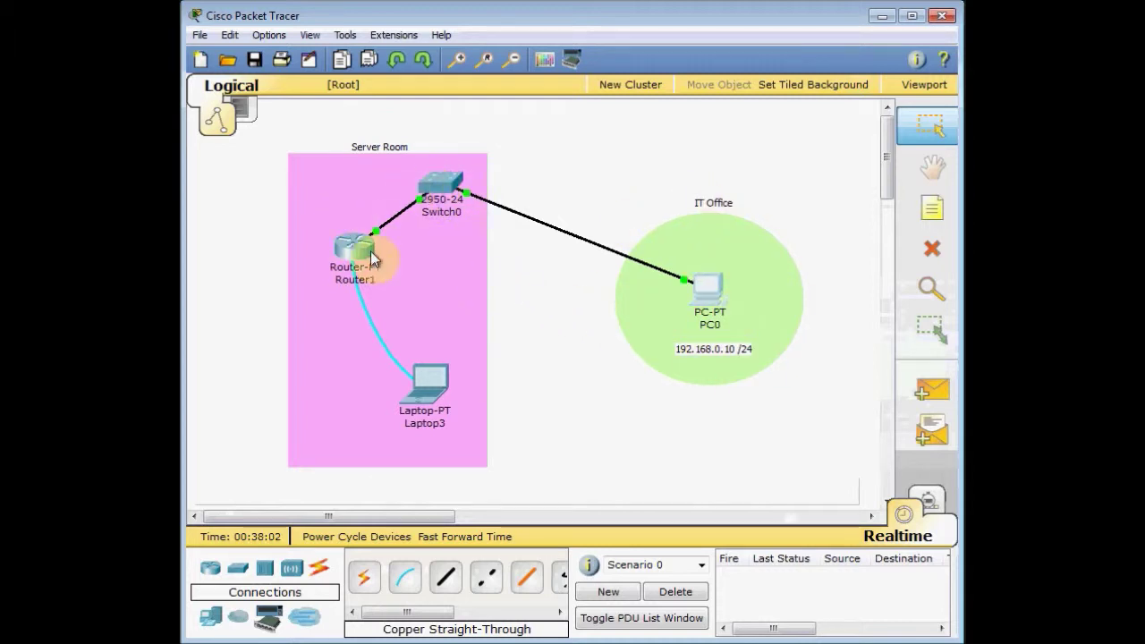
{"action": "left_click", "coordinate": [931, 248]}
{"action": "left_click", "coordinate": [491, 349]}
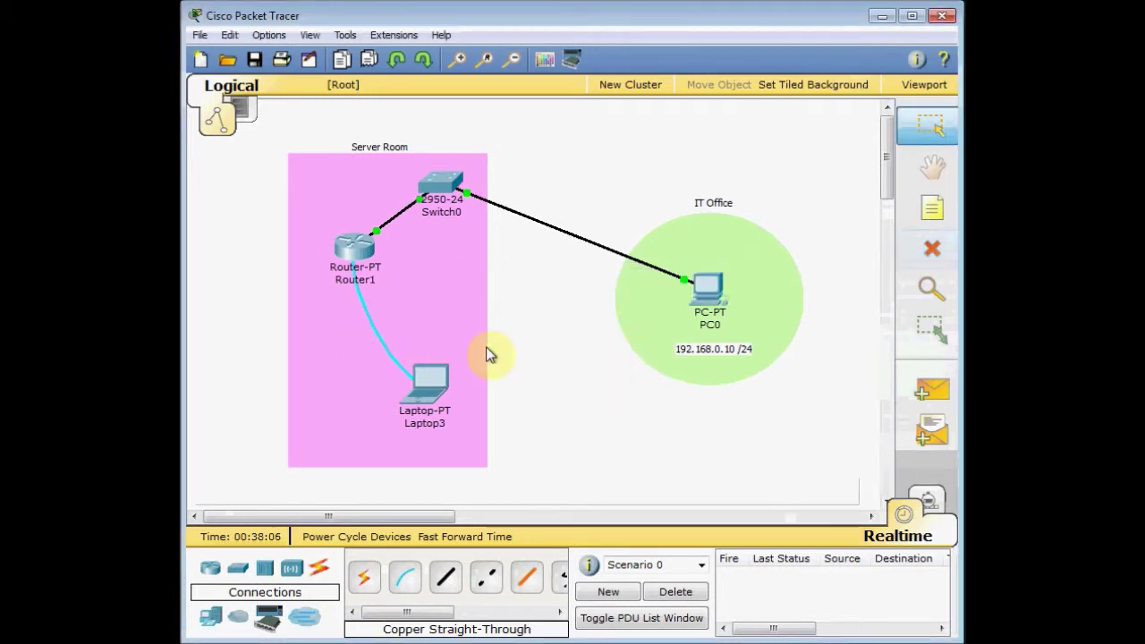
{"action": "left_click", "coordinate": [931, 250]}
Step: Delete the Router1–Laptop3 console cable and Laptop3 from the Server Room
{"action": "left_click", "coordinate": [384, 333]}
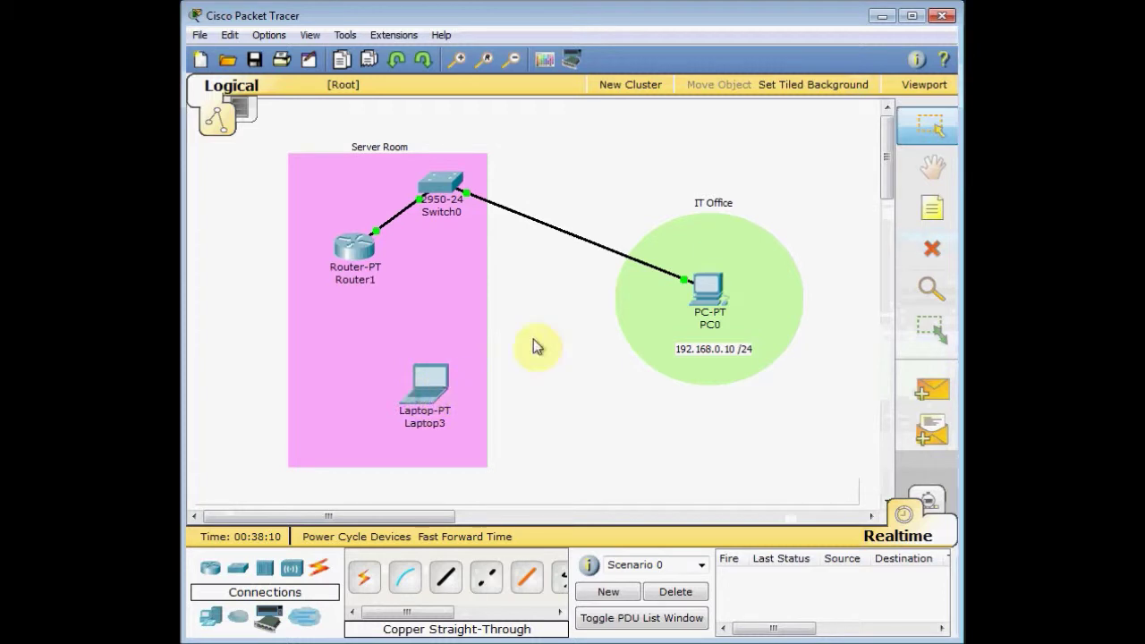
{"action": "left_click", "coordinate": [931, 253]}
{"action": "left_click", "coordinate": [427, 400]}
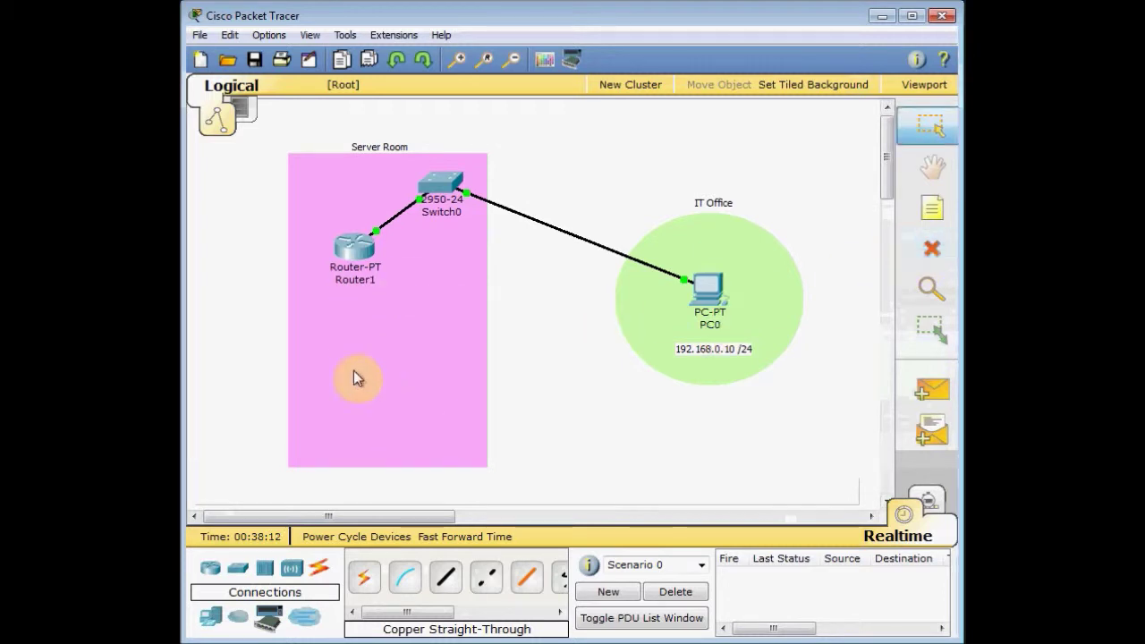
{"action": "left_click", "coordinate": [428, 219]}
Step: Reopen PC0's Command Prompt and list Router01's interfaces with show ip int brief
{"action": "left_click", "coordinate": [708, 287]}
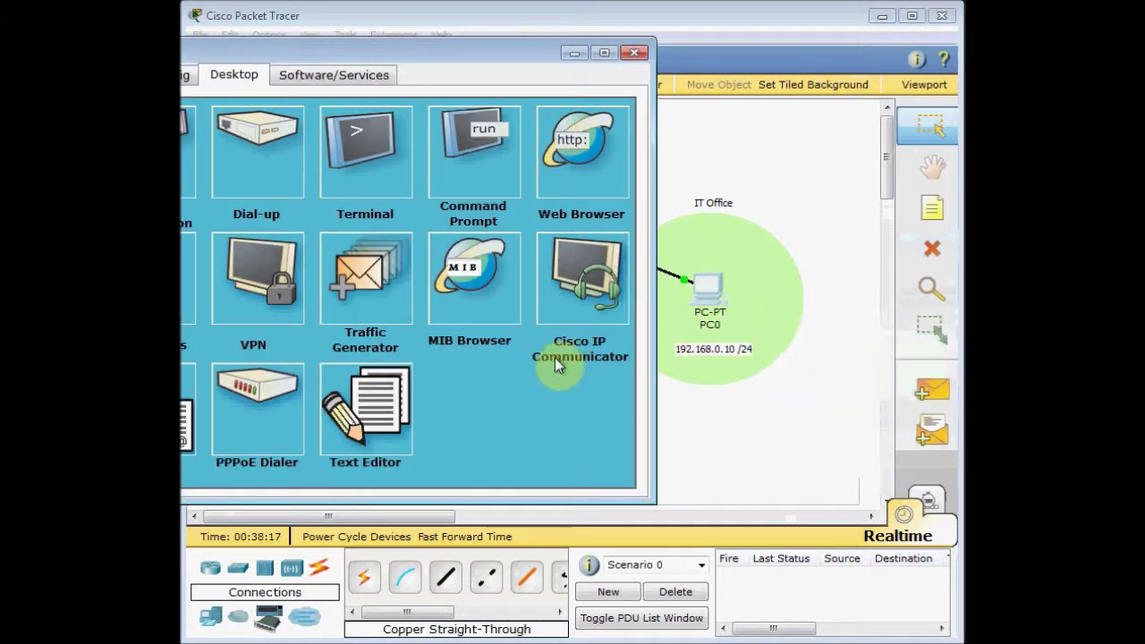
{"action": "left_click_drag", "start_coordinate": [426, 46], "coordinate": [594, 71]}
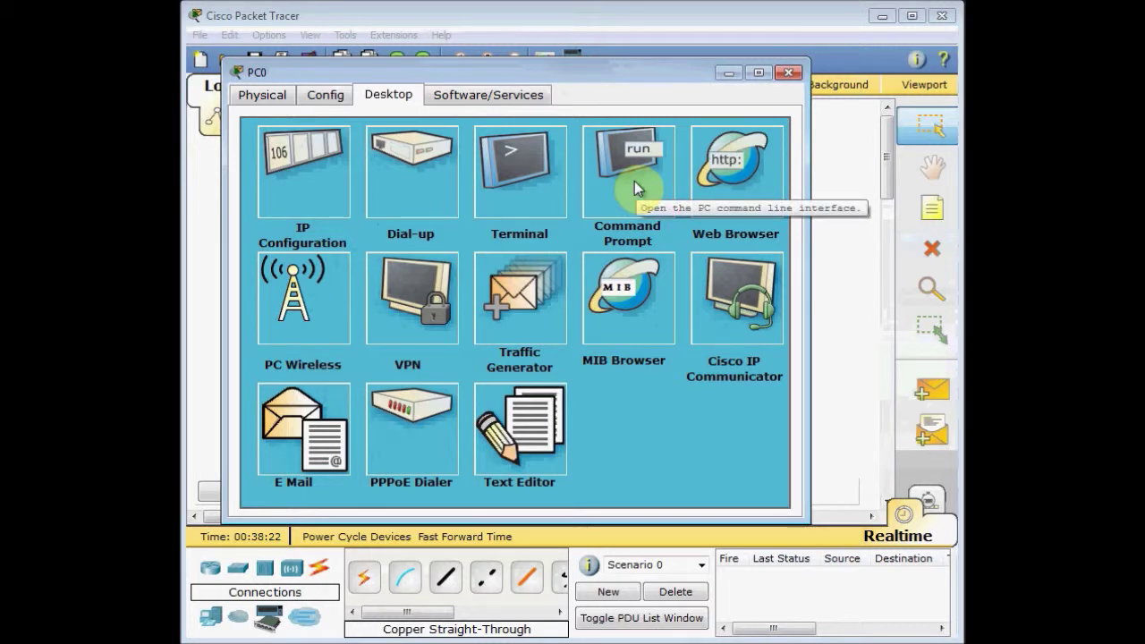
{"action": "left_click", "coordinate": [634, 181]}
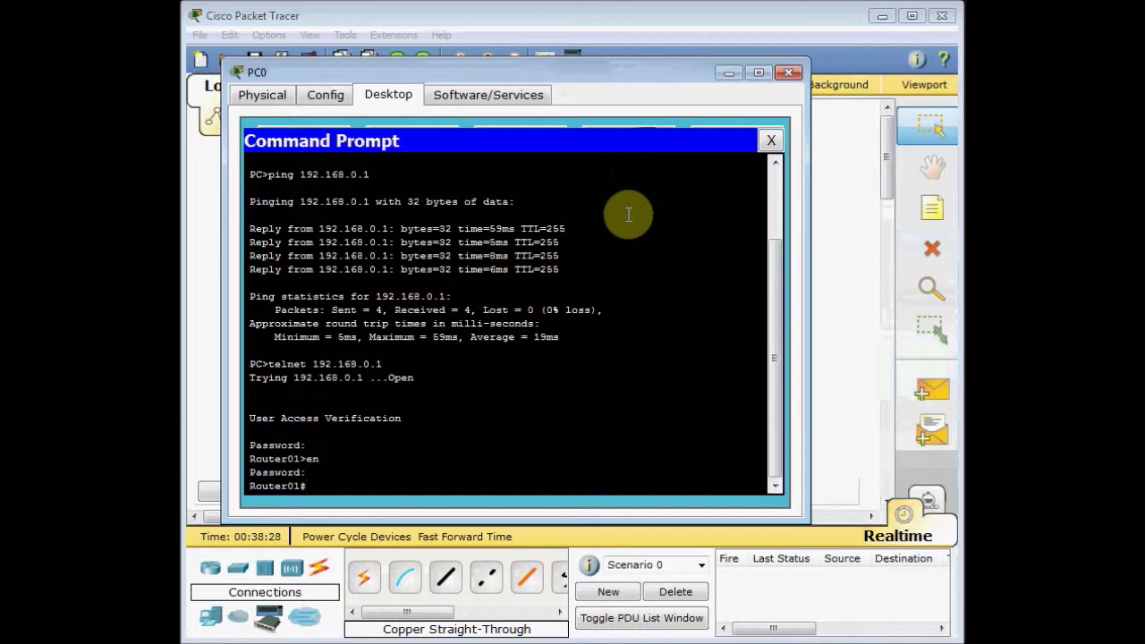
{"action": "type", "text": "show"}
{"action": "key", "text": "Tab"}
{"action": "type", "text": "ip int bri"}
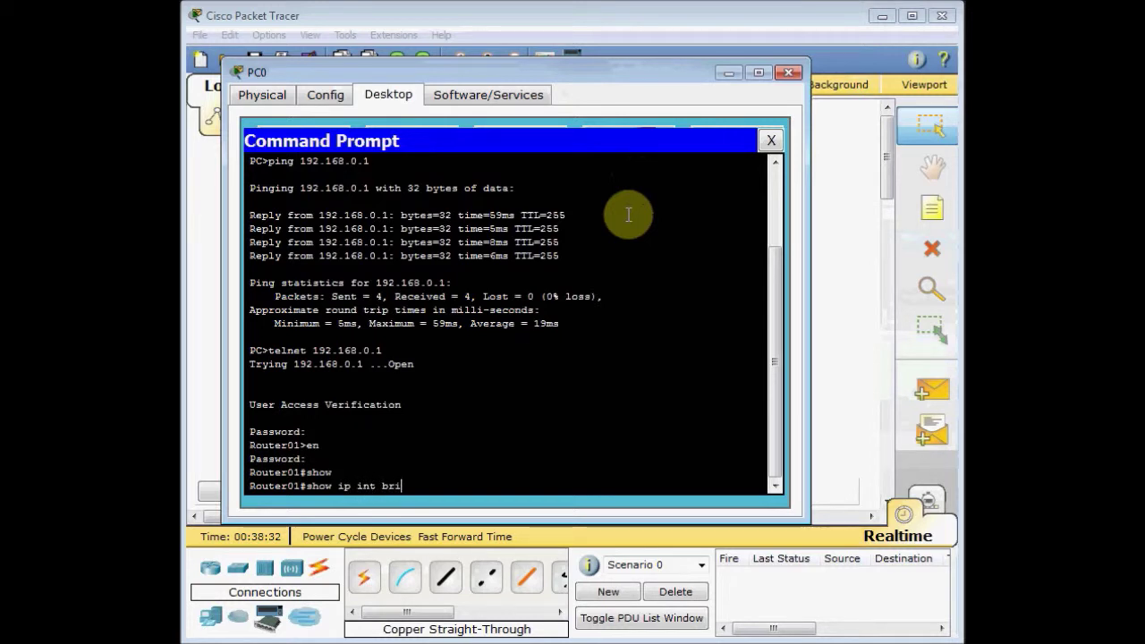
{"action": "key", "text": "Tab"}
{"action": "key", "text": "Return"}
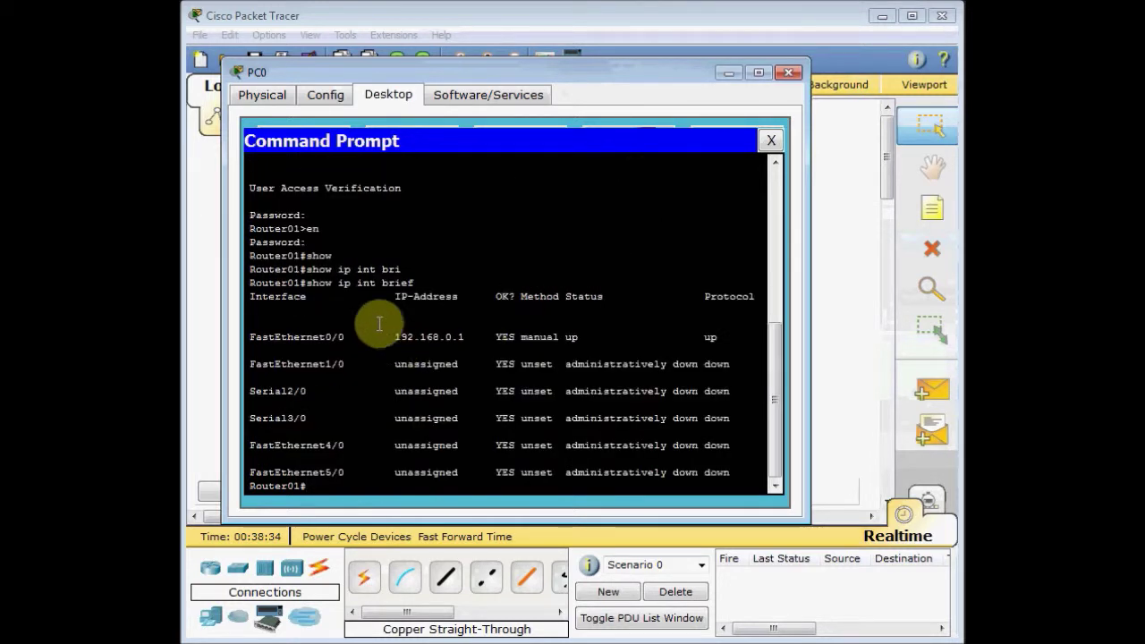
Step: Set the router's hostname to R01 in global configuration mode and exit
{"action": "type", "text": "conf t"}
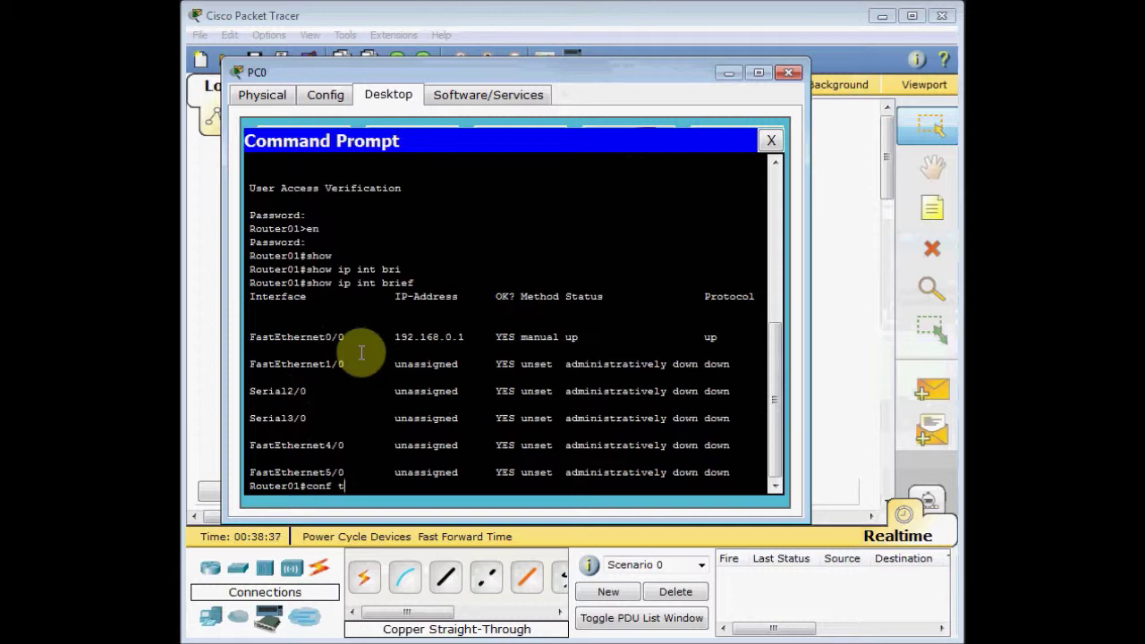
{"action": "key", "text": "Return"}
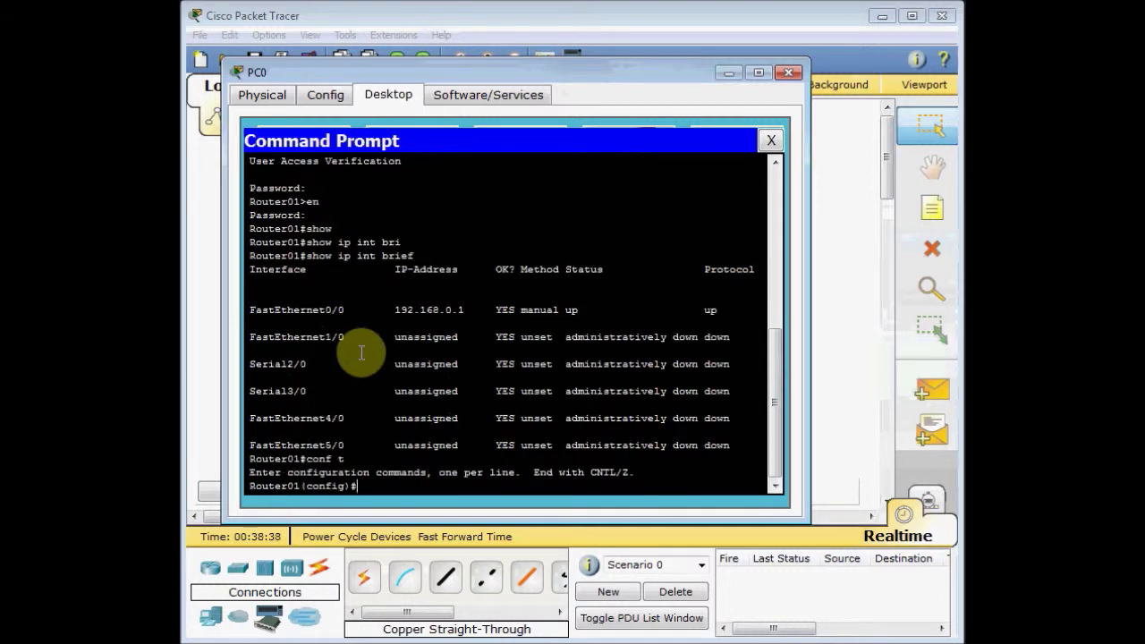
{"action": "type", "text": "host "}
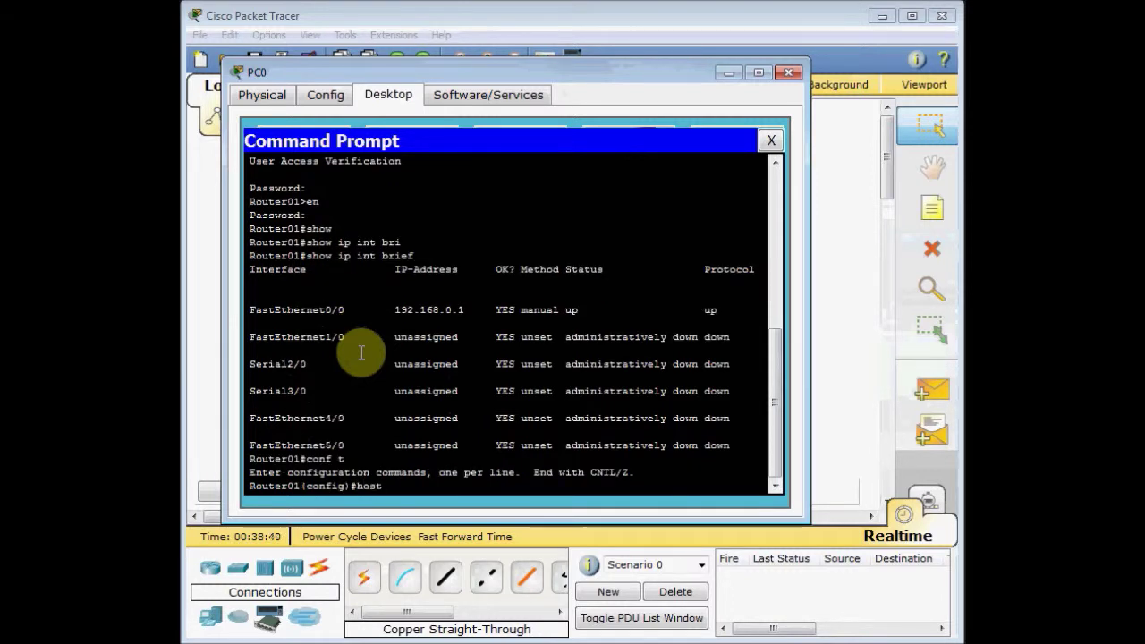
{"action": "type", "text": "R01"}
{"action": "key", "text": "Return"}
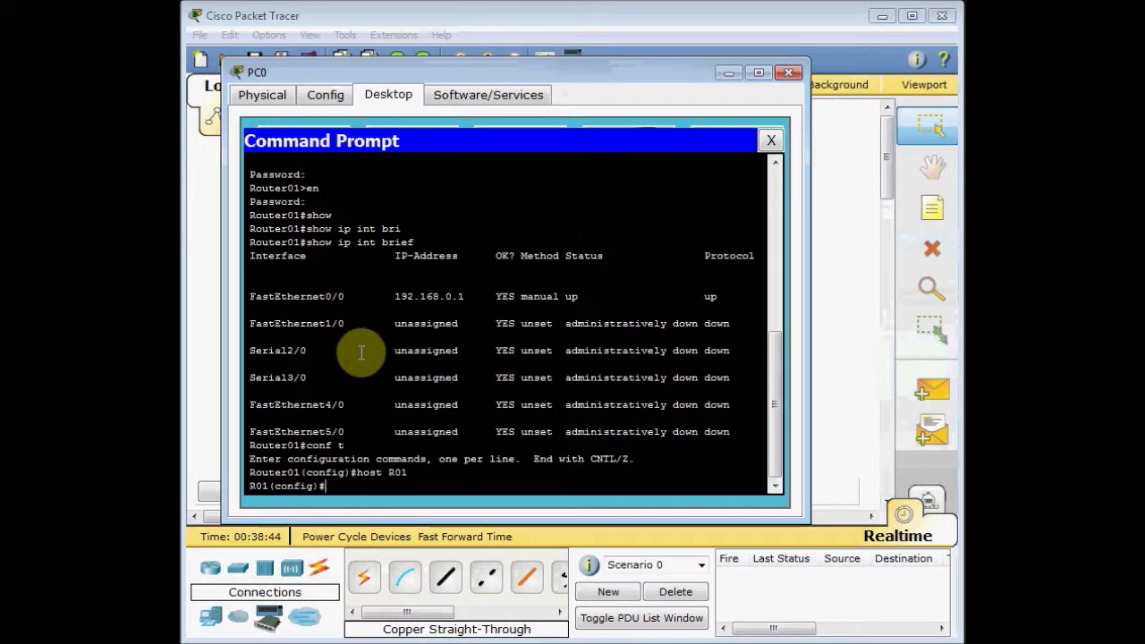
{"action": "type", "text": "exit"}
{"action": "key", "text": "Return"}
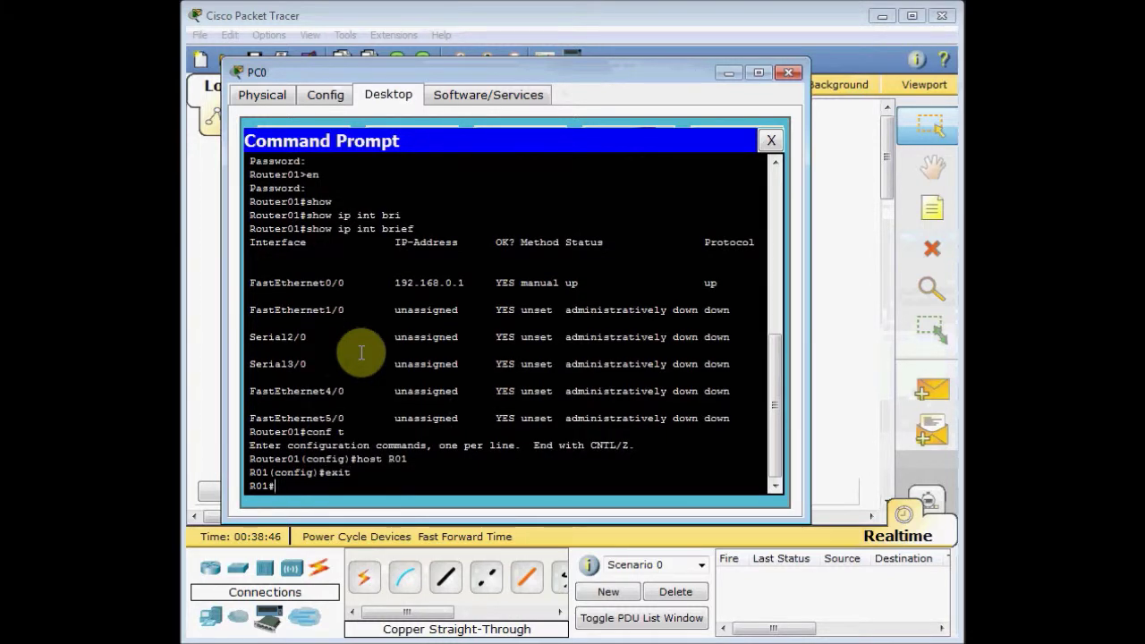
{"action": "key", "text": "Return"}
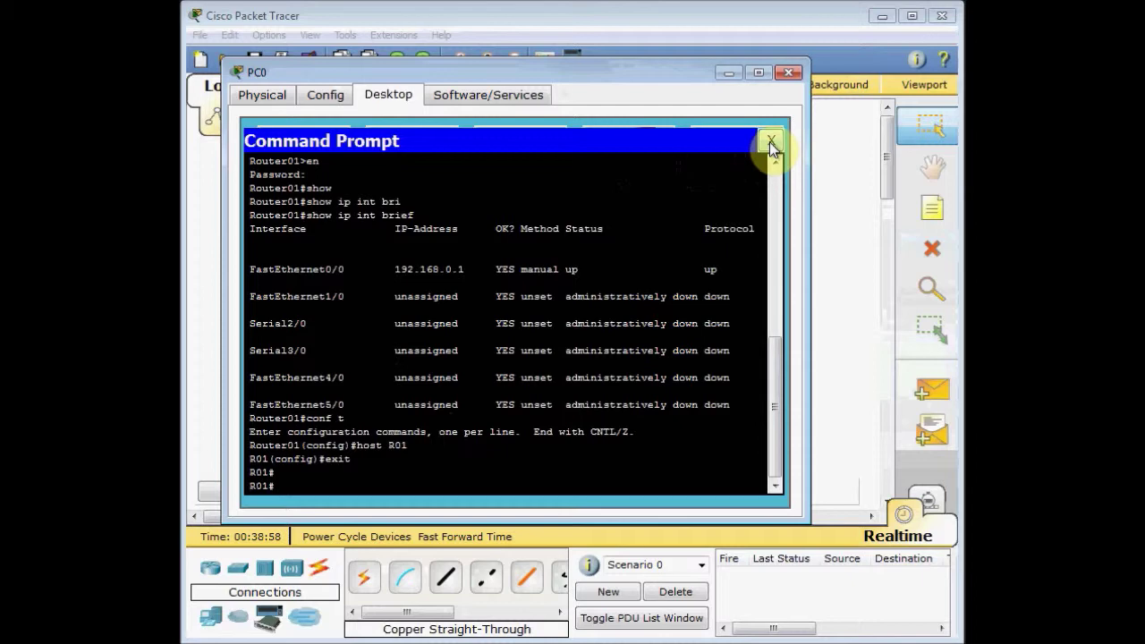
Step: Close PC0's command line and window to view Router1, Switch0 and PC0
{"action": "left_click", "coordinate": [771, 143]}
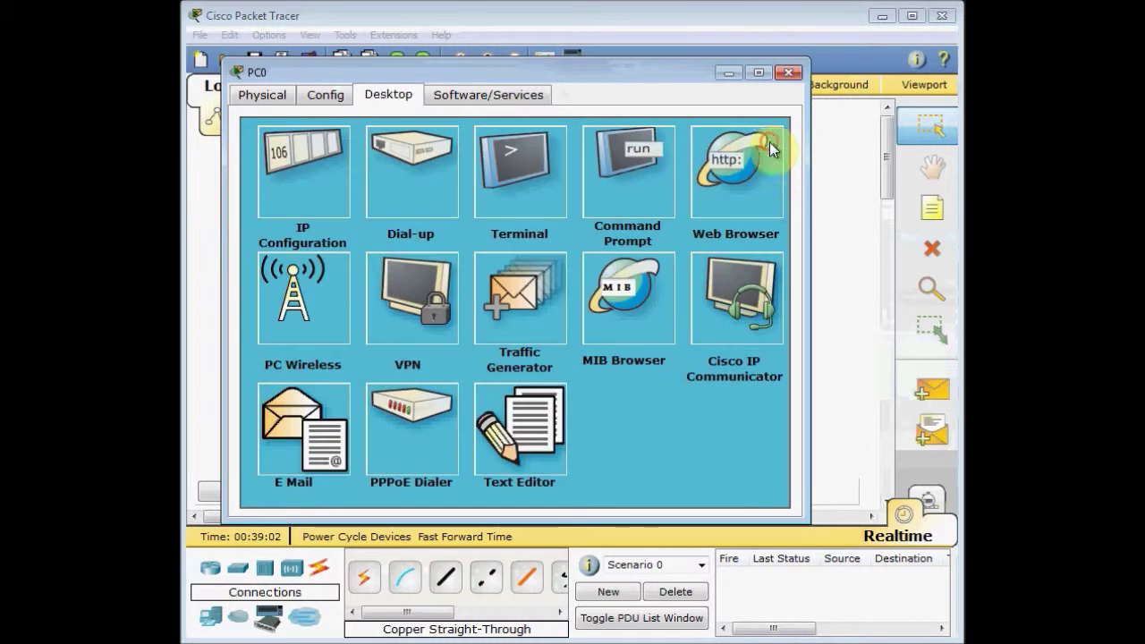
{"action": "left_click", "coordinate": [785, 72]}
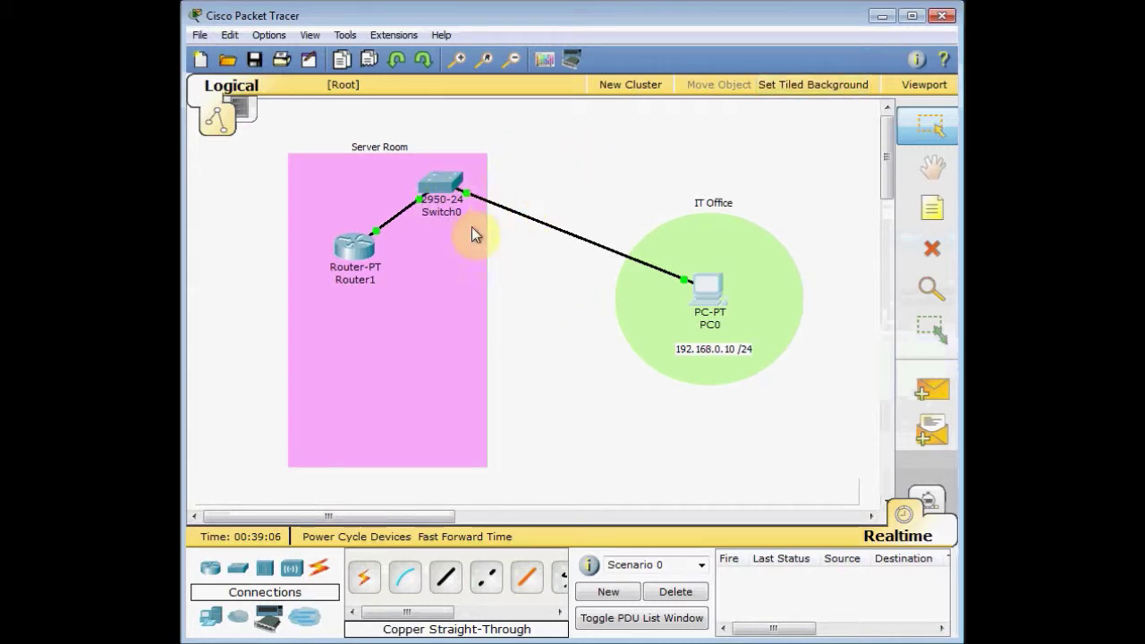
{"action": "left_click", "coordinate": [426, 208]}
{"action": "left_click", "coordinate": [443, 251]}
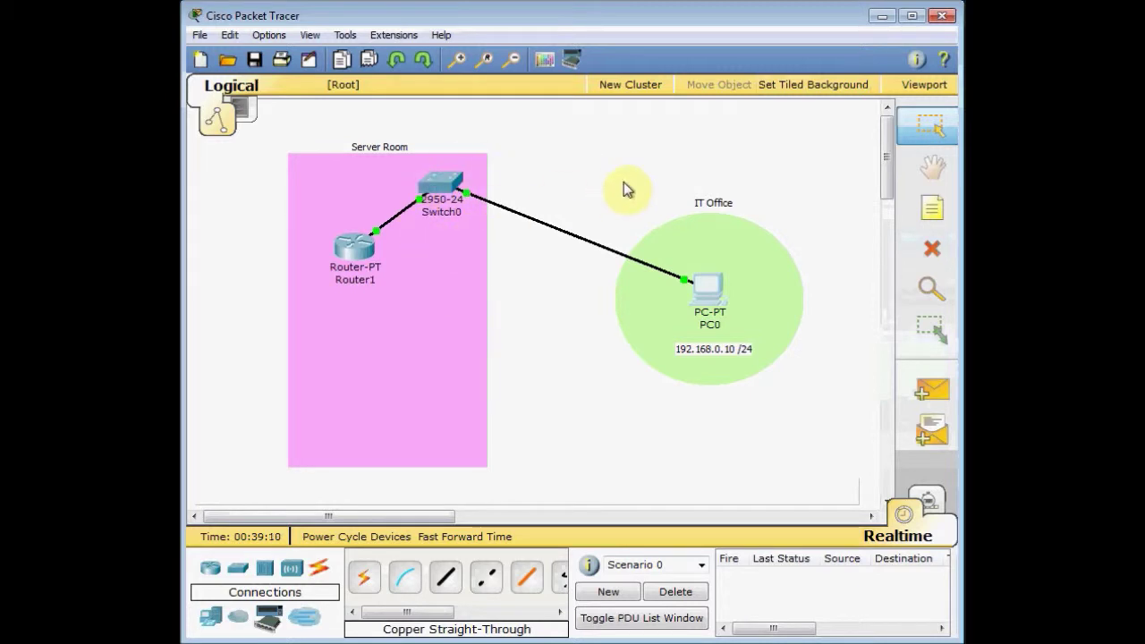